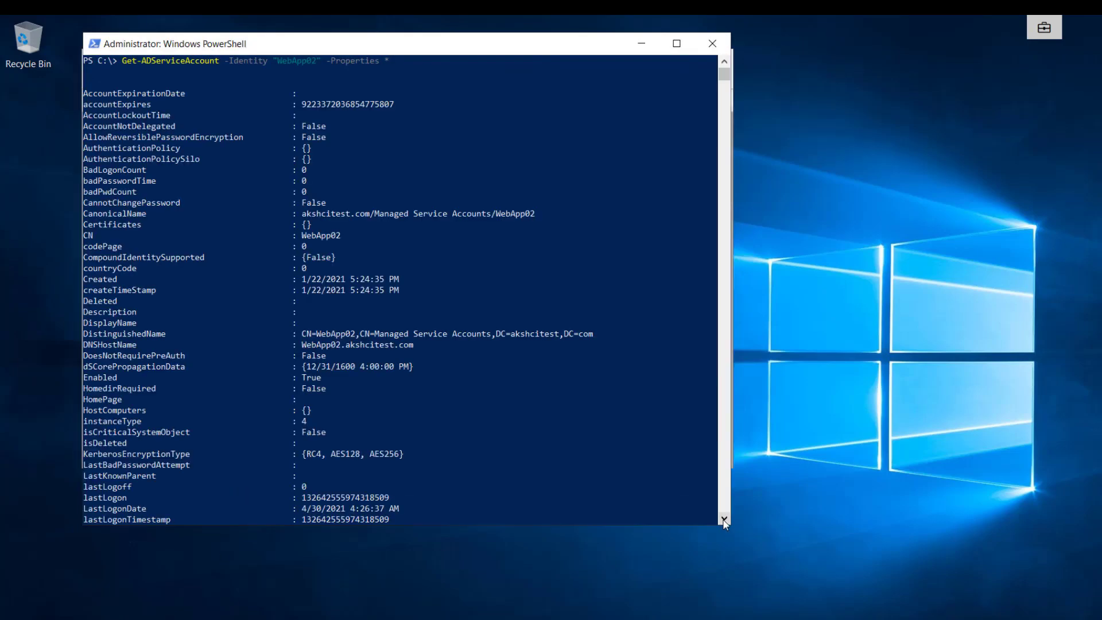
Step: Highlight WebApp02's PrincipalsAllowedToRetrieveManagedPassword line, then minimize the remote server session
{"action": "left_click", "coordinate": [723, 520]}
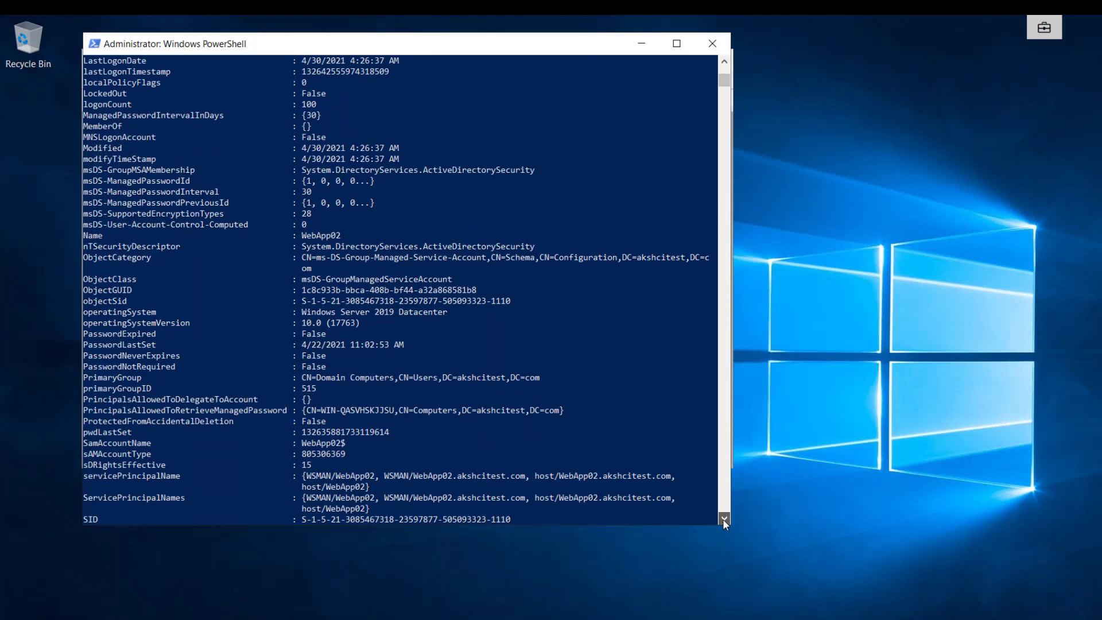
{"action": "left_click_drag", "start_coordinate": [722, 520], "coordinate": [723, 520]}
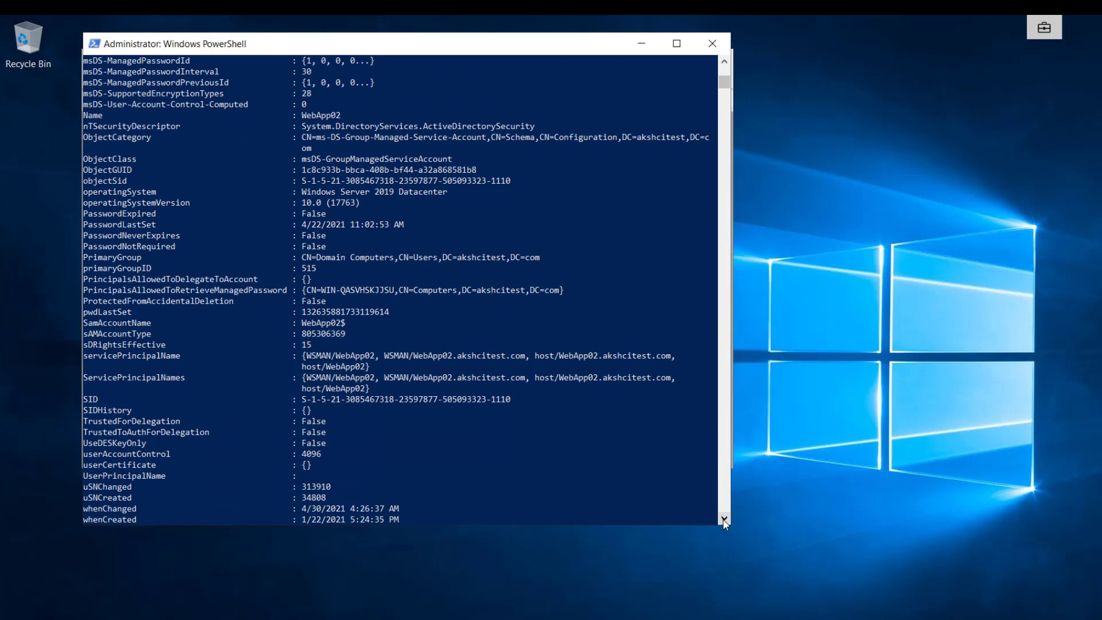
{"action": "left_click_drag", "start_coordinate": [723, 520], "coordinate": [723, 519]}
{"action": "scroll", "coordinate": [395, 239], "scroll_direction": "up", "scroll_amount": 2}
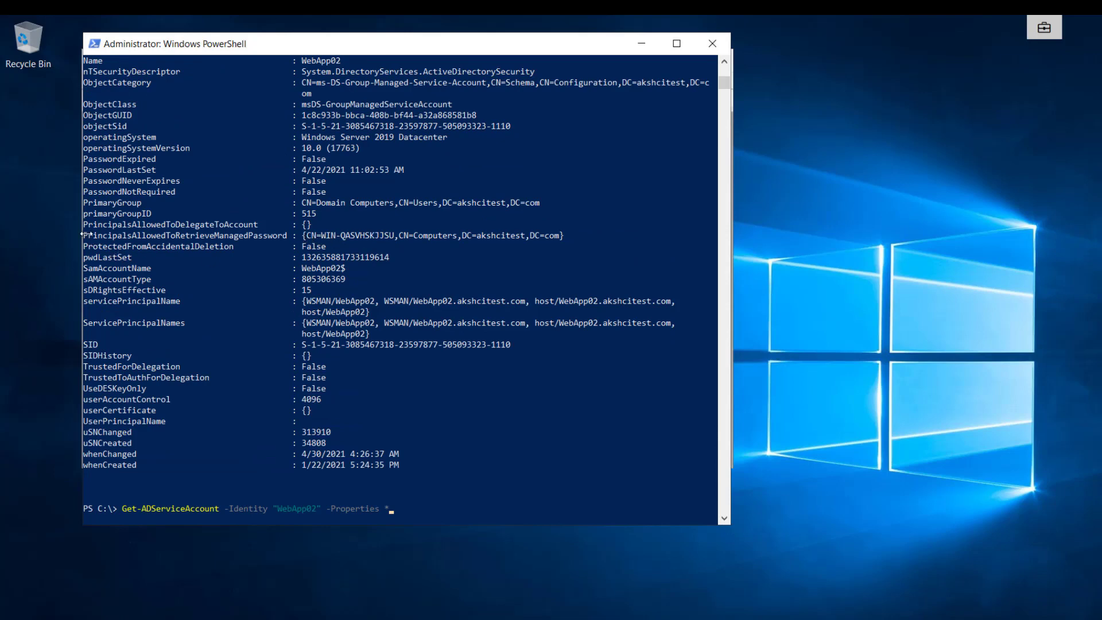
{"action": "left_click_drag", "start_coordinate": [86, 233], "coordinate": [472, 238]}
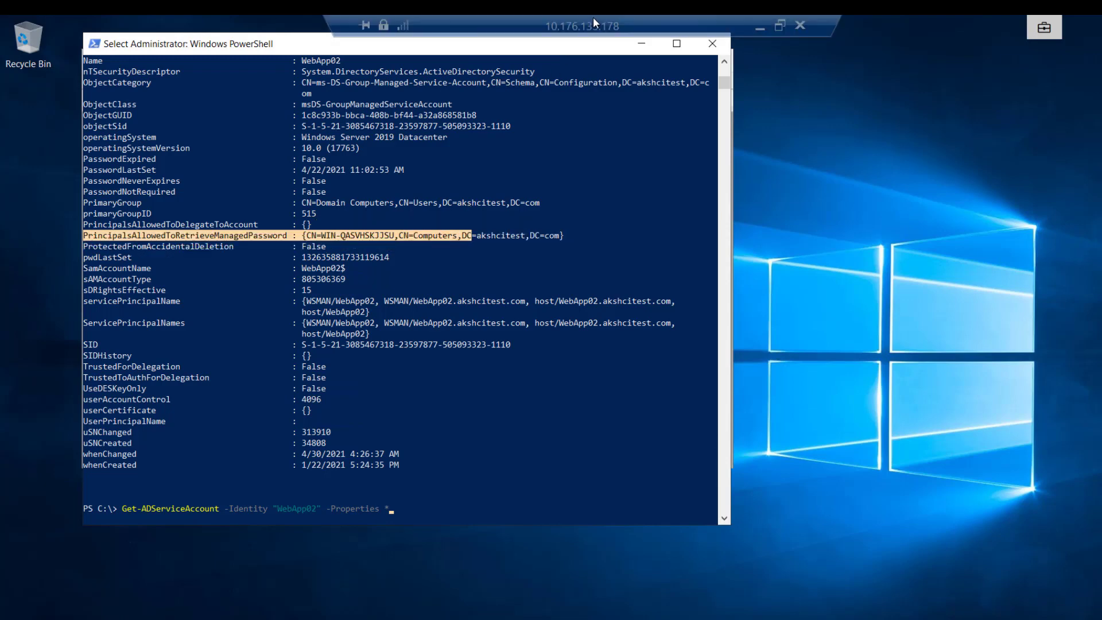
{"action": "left_click", "coordinate": [759, 26]}
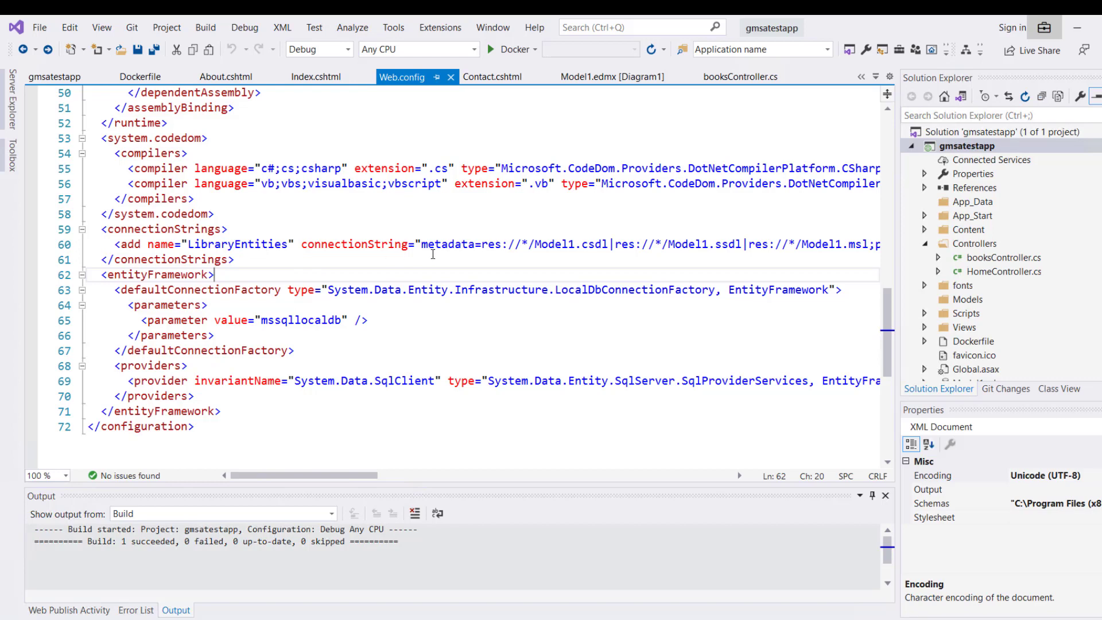
{"action": "key", "text": "Up"}
{"action": "key", "text": "Up"}
{"action": "key", "text": "Up"}
{"action": "key", "text": "shift+Down"}
{"action": "key", "text": "shift+ctrl+Right"}
{"action": "key", "text": "shift+ctrl+Right"}
{"action": "key", "text": "shift+ctrl+Right"}
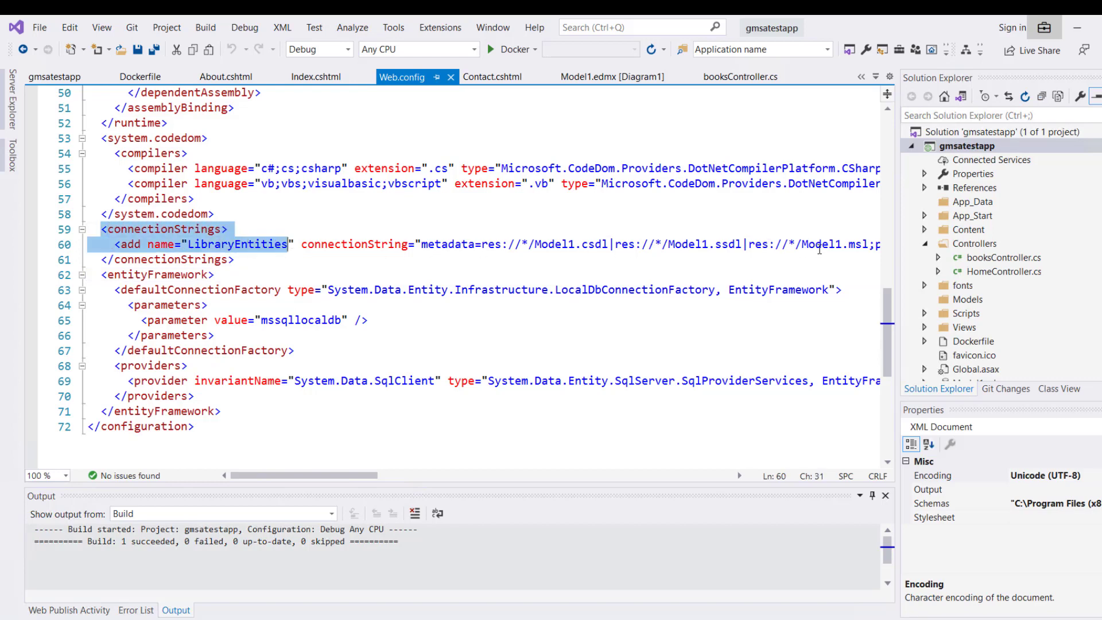
{"action": "key", "text": "shift+ctrl+Right"}
{"action": "key", "text": "shift+ctrl+Right"}
{"action": "key", "text": "shift+ctrl+Right"}
{"action": "key", "text": "shift+ctrl+Right"}
{"action": "key", "text": "shift+ctrl+Right"}
{"action": "key", "text": "shift+ctrl+Right"}
{"action": "key", "text": "shift+ctrl+Right"}
{"action": "key", "text": "shift+Right"}
{"action": "key", "text": "shift+Right"}
{"action": "key", "text": "shift+Right"}
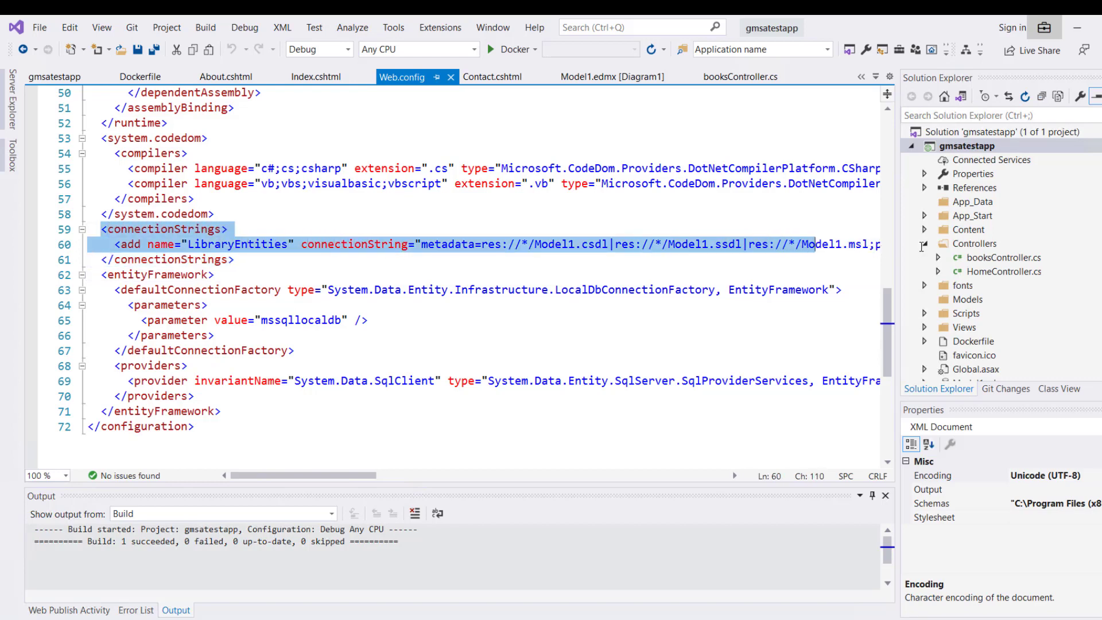
{"action": "key", "text": "shift+Right"}
{"action": "key", "text": "shift+Right"}
{"action": "key", "text": "shift+Right"}
{"action": "key", "text": "shift+ctrl+Right"}
{"action": "key", "text": "shift+ctrl+Right"}
{"action": "key", "text": "shift+ctrl+Right"}
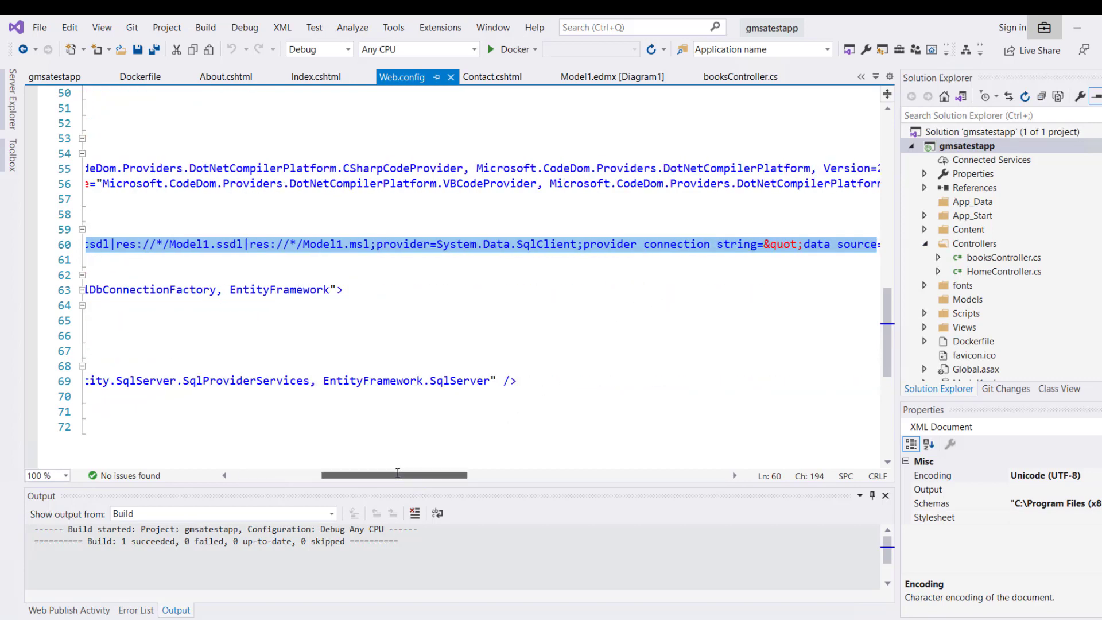
{"action": "left_click_drag", "start_coordinate": [464, 478], "coordinate": [535, 476]}
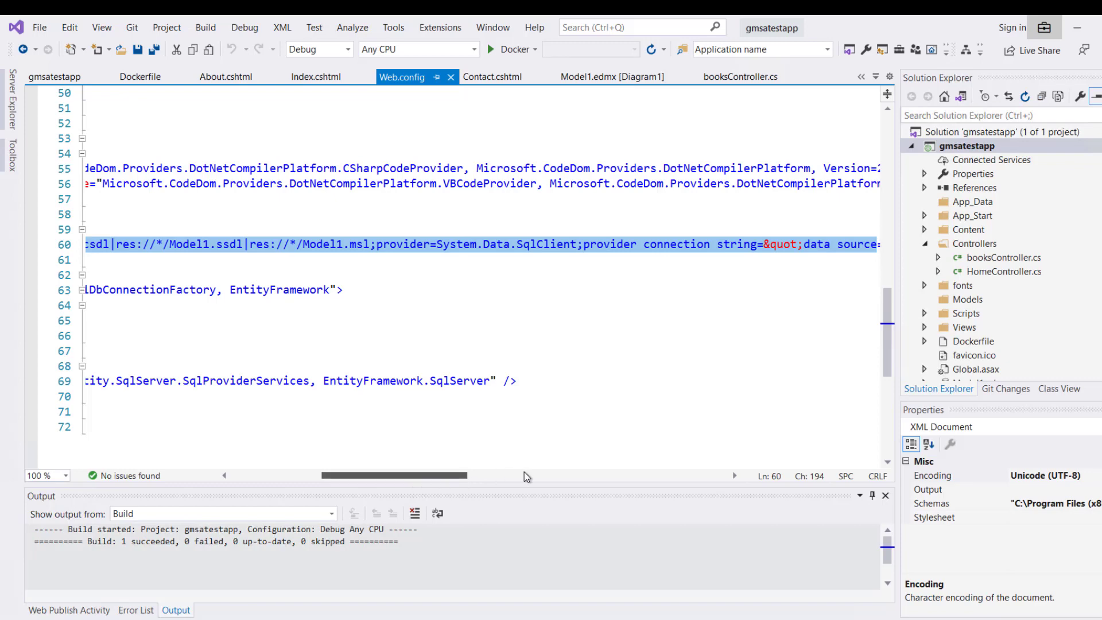
{"action": "scroll", "coordinate": [633, 392], "scroll_direction": "right", "scroll_amount": 3}
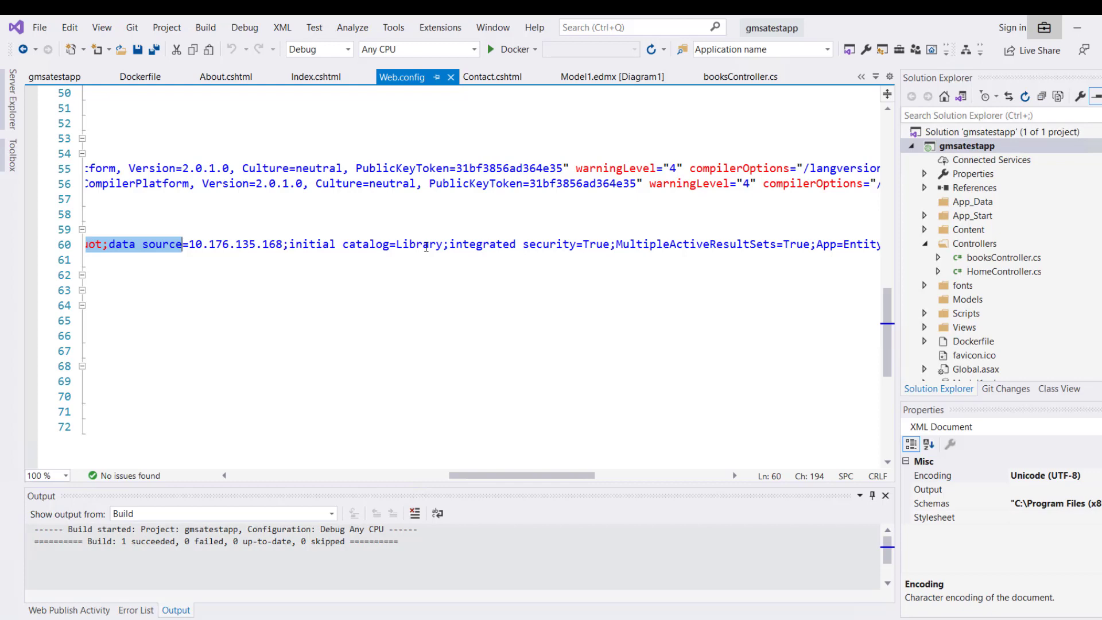
{"action": "double_click", "coordinate": [425, 247]}
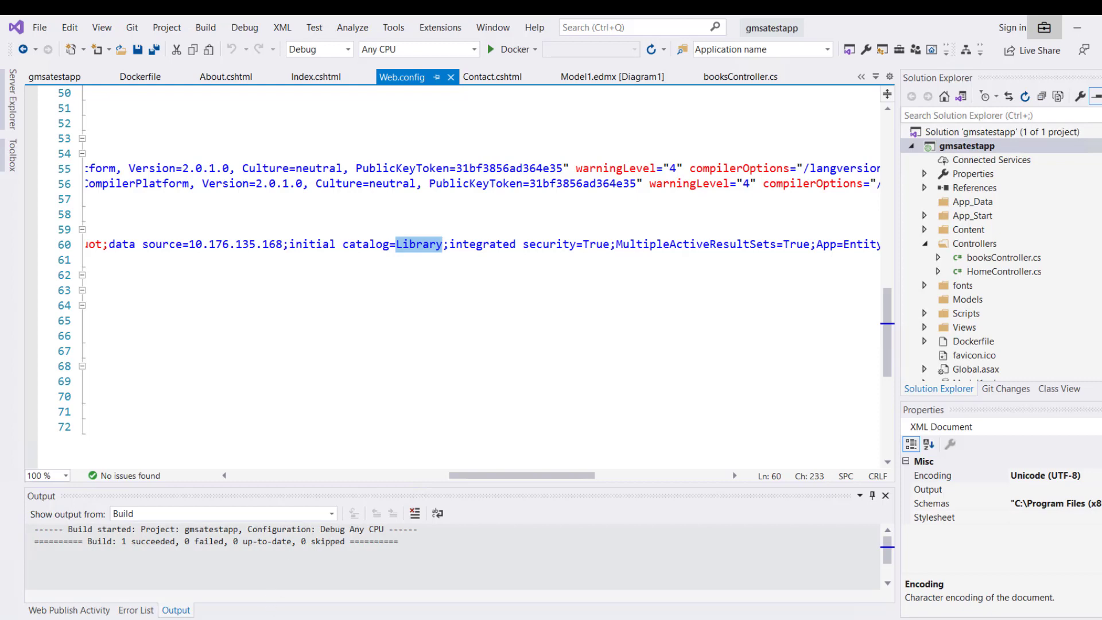
Step: Show the gmsatestapp project's Publish page with its jingtestacr container registry profile
{"action": "right_click", "coordinate": [958, 148]}
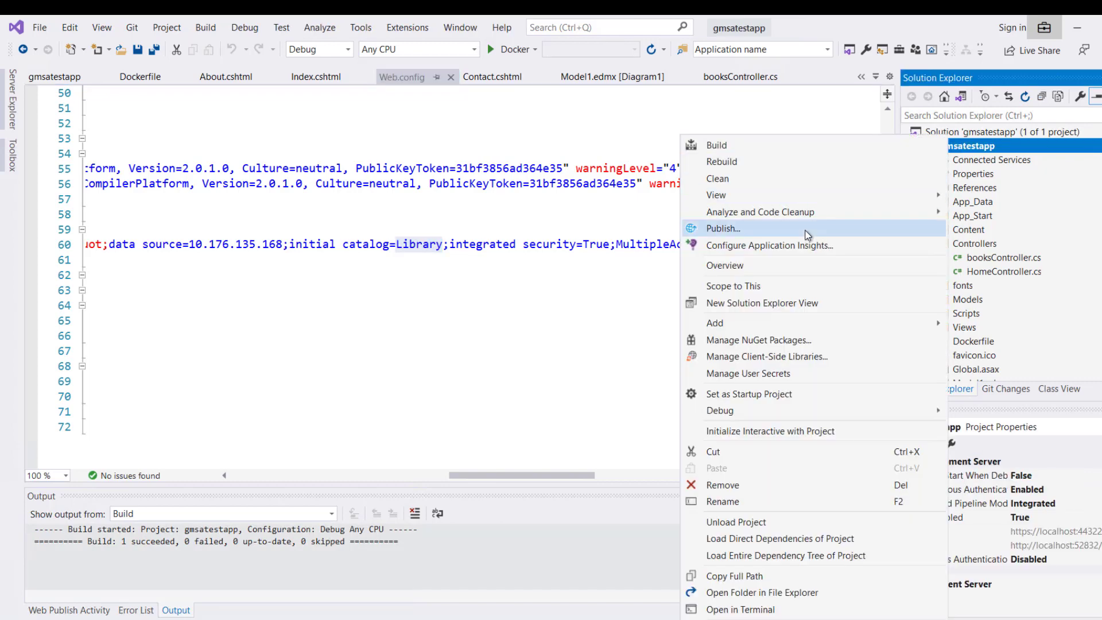
{"action": "left_click", "coordinate": [807, 235]}
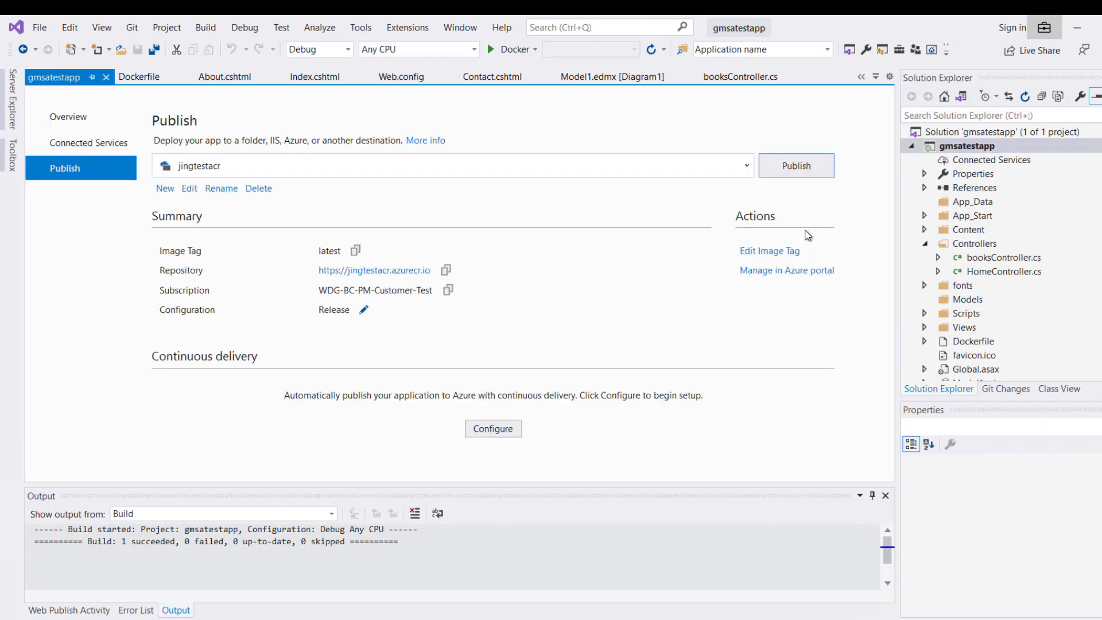
{"action": "left_click", "coordinate": [27, 48]}
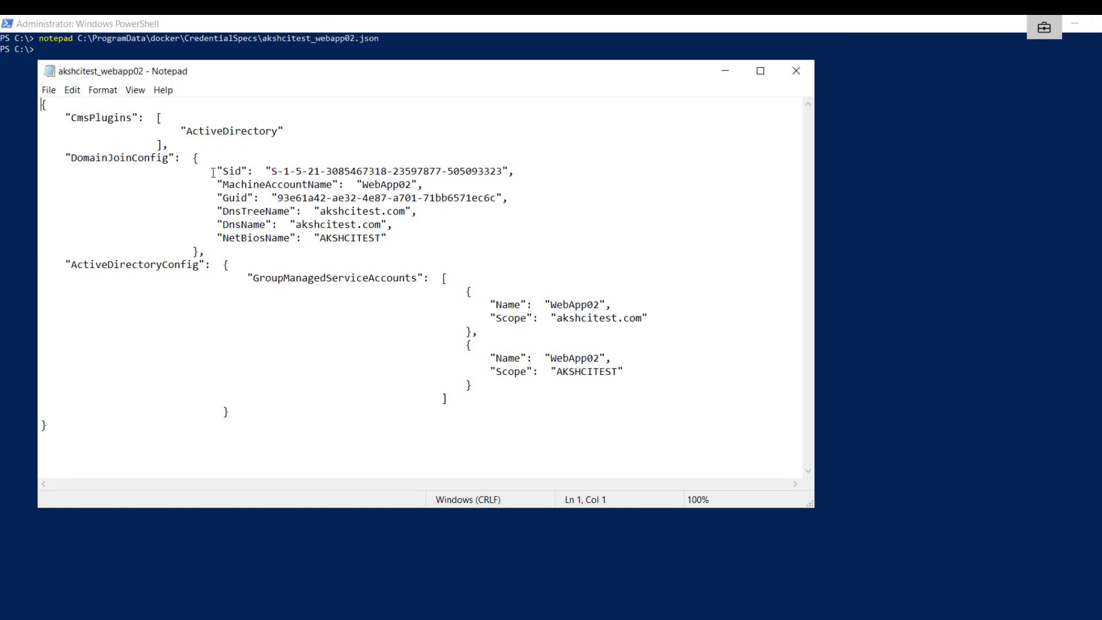
Step: Highlight the DomainJoinConfig and gMSA account blocks in akshcitest_webapp02.json, then close Notepad
{"action": "left_click_drag", "start_coordinate": [213, 159], "coordinate": [306, 198]}
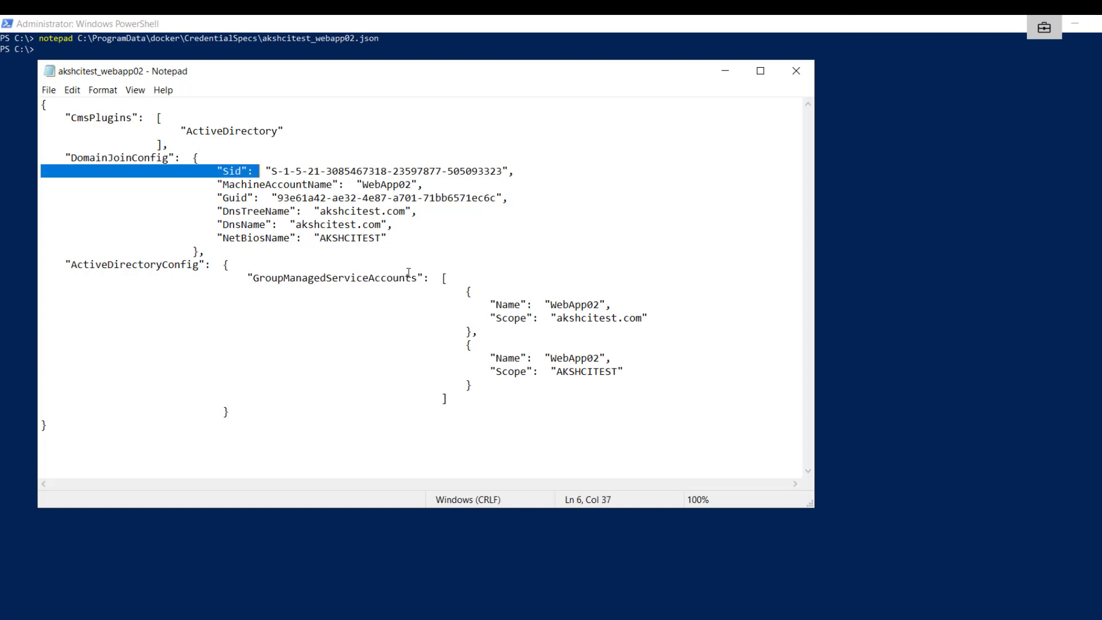
{"action": "left_click_drag", "start_coordinate": [541, 390], "coordinate": [651, 388]}
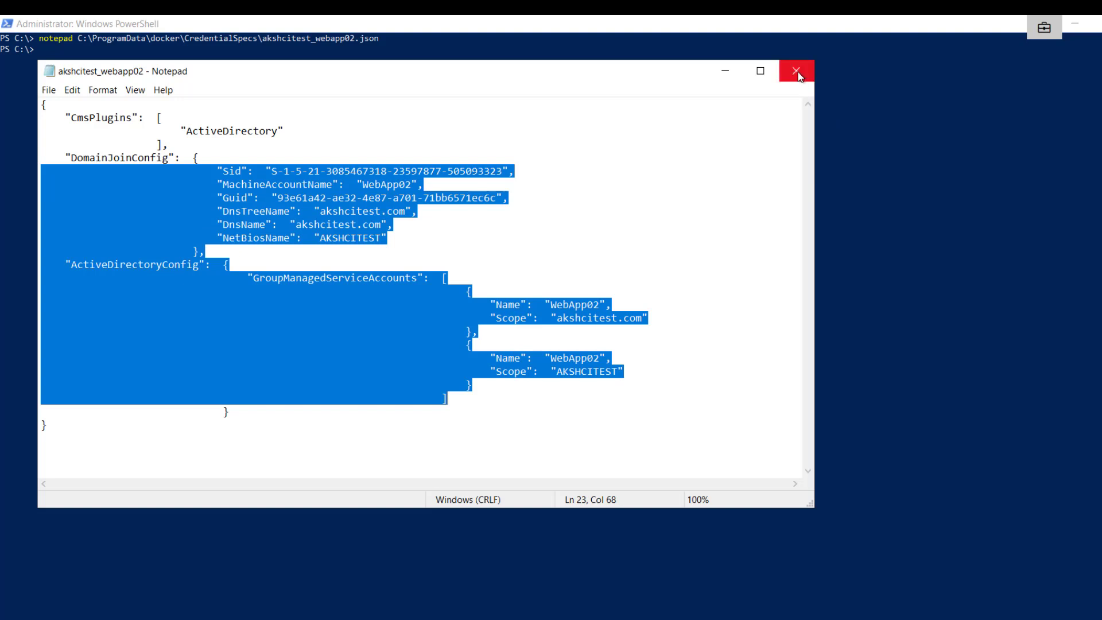
{"action": "left_click", "coordinate": [796, 72]}
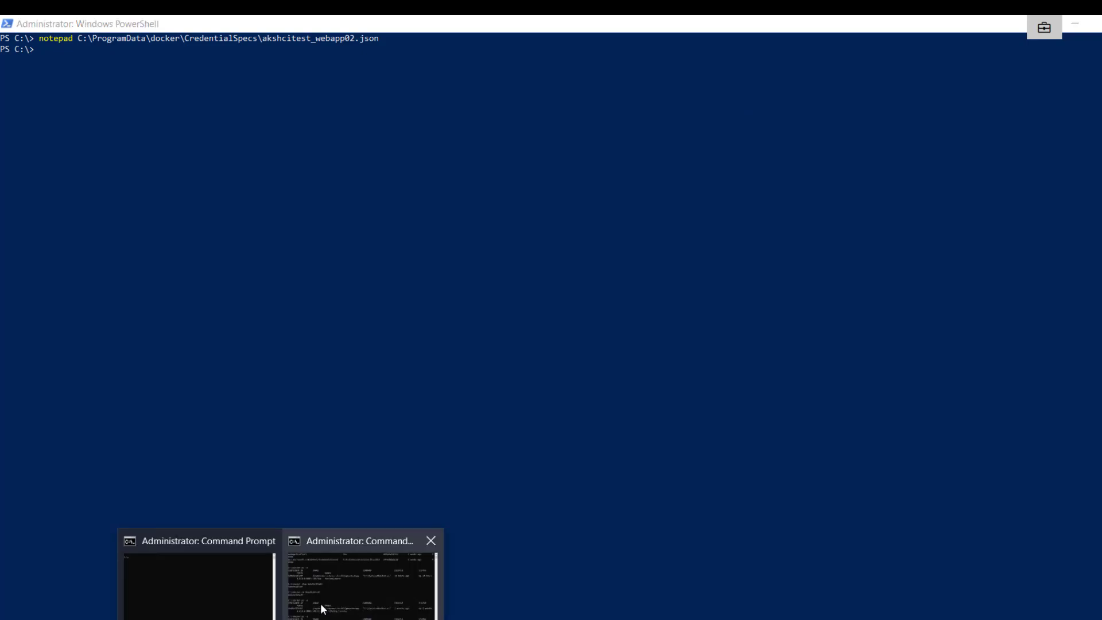
Step: Run the gmsatestapp container on port 8001 with the akshcitest_webapp02.json credential spec
{"action": "left_click", "coordinate": [321, 607]}
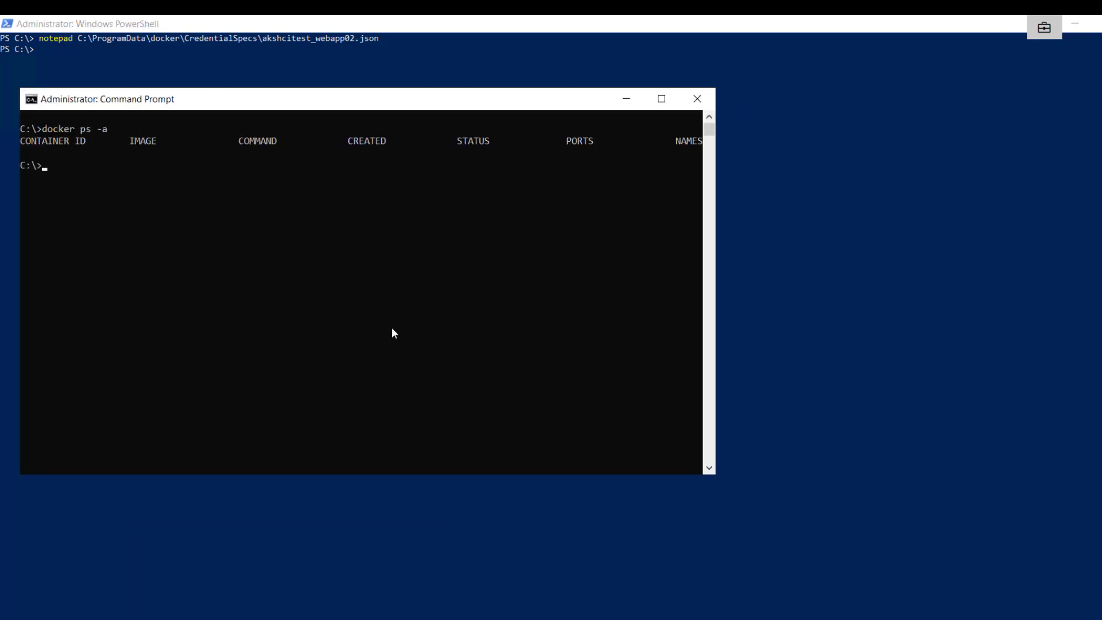
{"action": "key", "text": "Up"}
{"action": "key", "text": "Up"}
{"action": "key", "text": "Up"}
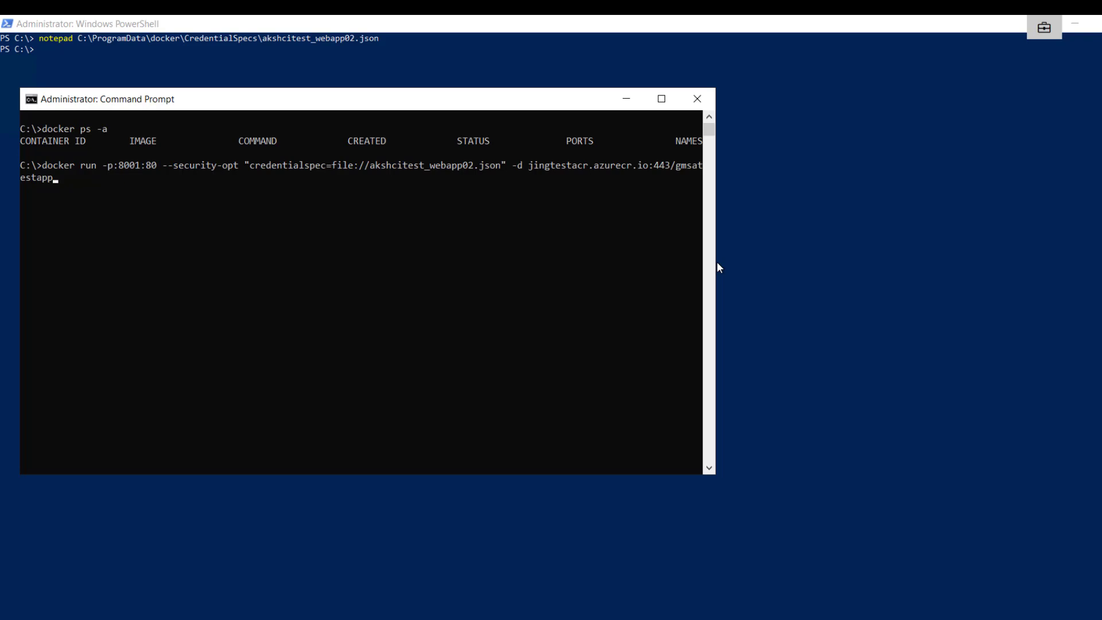
{"action": "left_click_drag", "start_coordinate": [717, 268], "coordinate": [638, 245]}
{"action": "key", "text": "Return"}
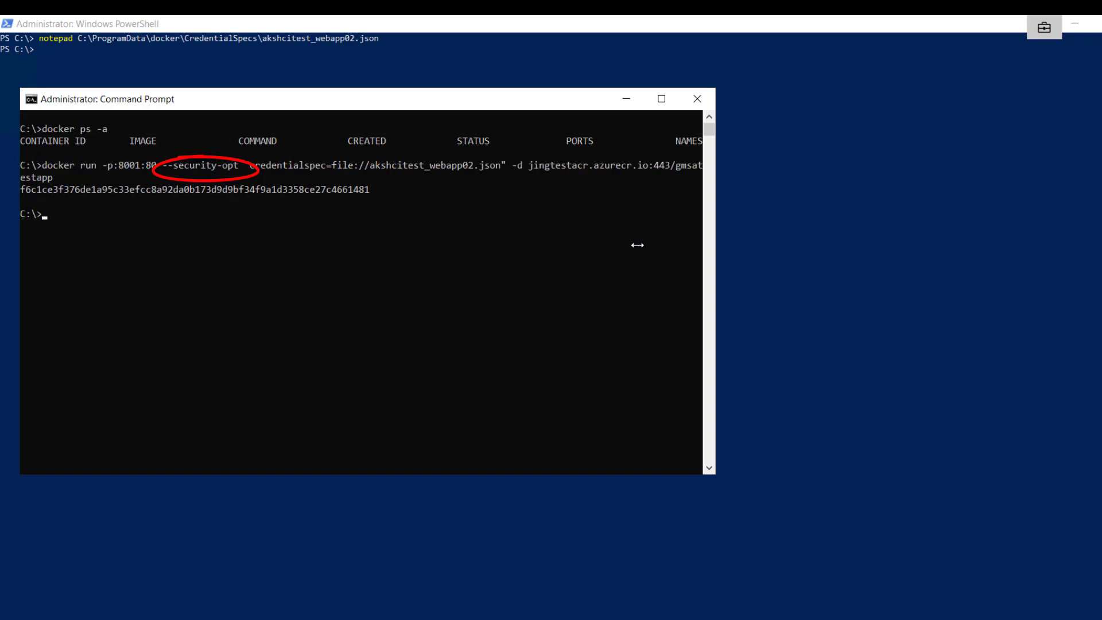
{"action": "type", "text": "docker ps -a"}
Step: List all containers with docker ps -a to confirm the app container is running
{"action": "left_click", "coordinate": [344, 239]}
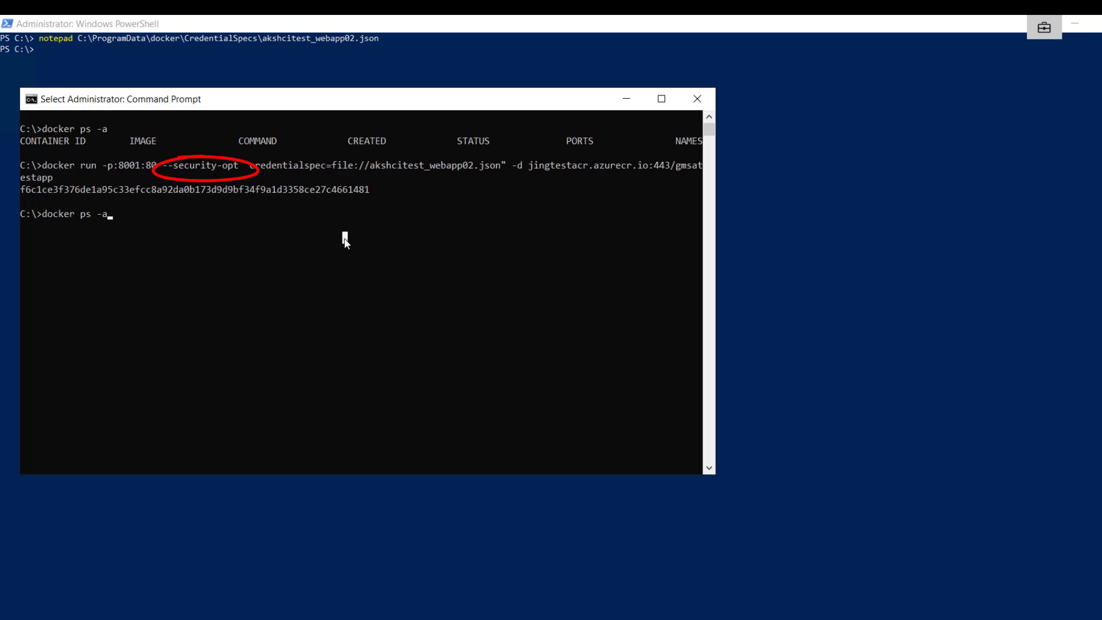
{"action": "key", "text": "Escape"}
{"action": "key", "text": "Return"}
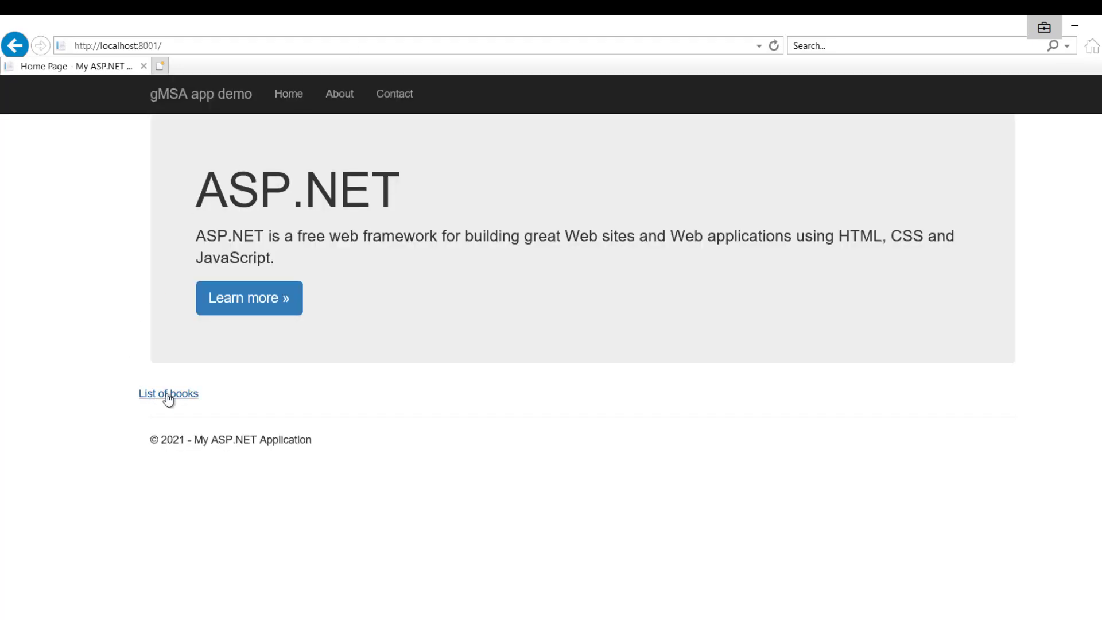
Step: From the demo app's List of books, delete the book titled 111 and confirm
{"action": "left_click", "coordinate": [168, 395]}
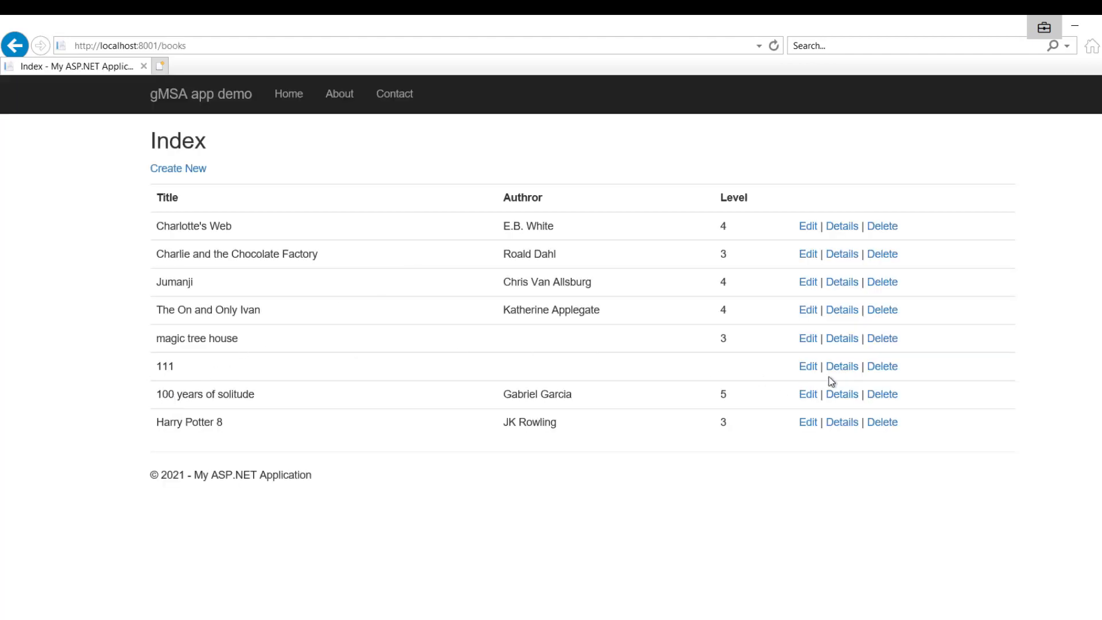
{"action": "left_click", "coordinate": [881, 369]}
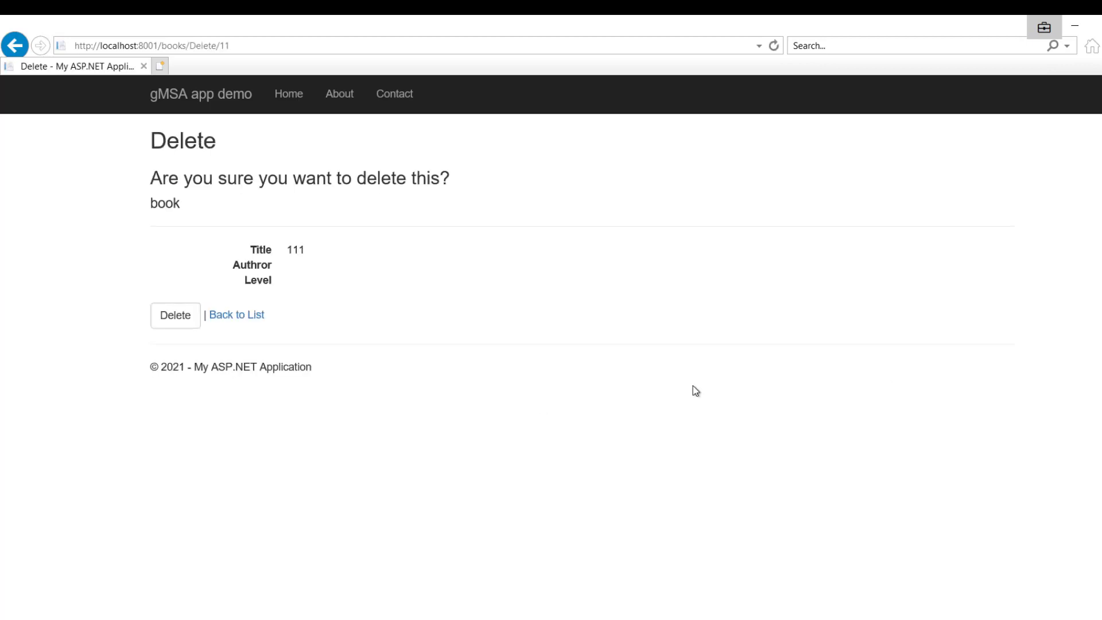
{"action": "left_click", "coordinate": [172, 318]}
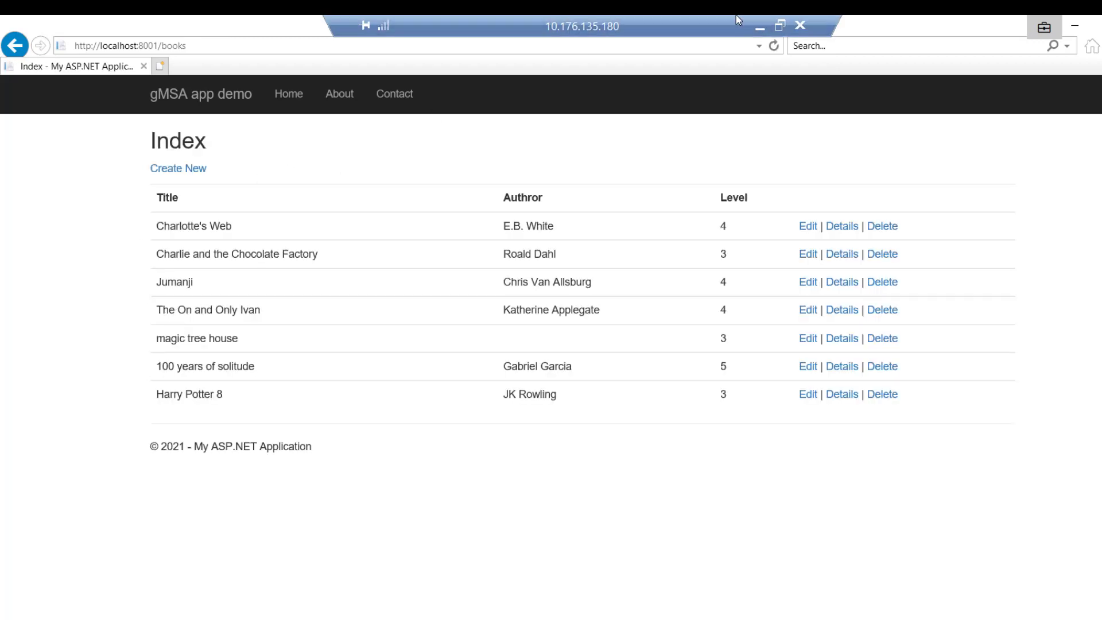
Step: On the database server's SSMS, select the Library database and rerun the sp_who2 session query
{"action": "left_click", "coordinate": [759, 19]}
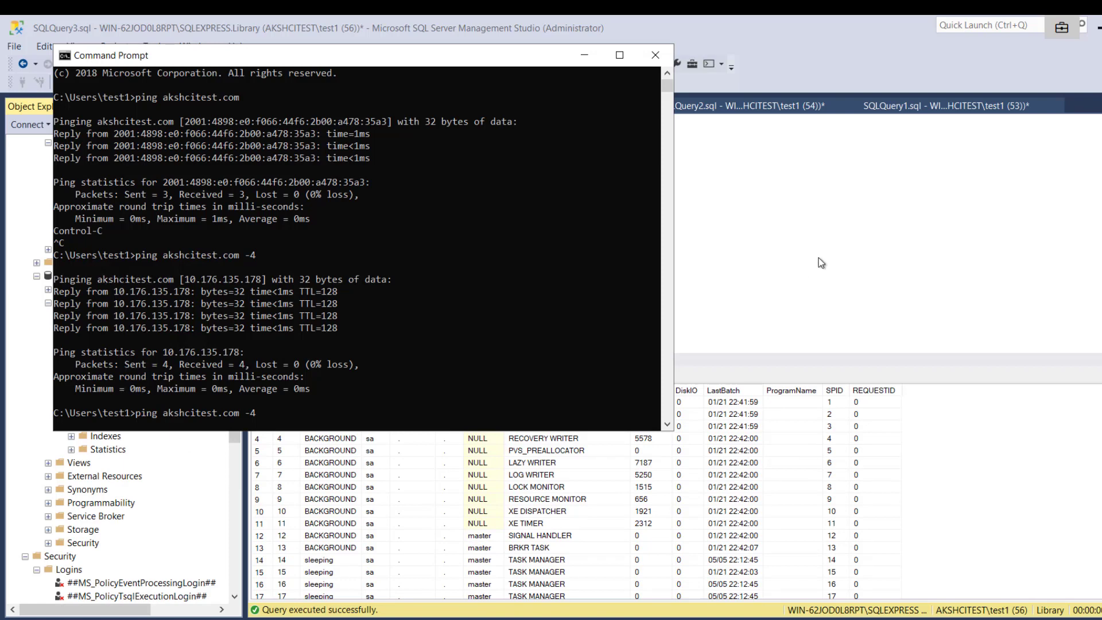
{"action": "left_click", "coordinate": [819, 259]}
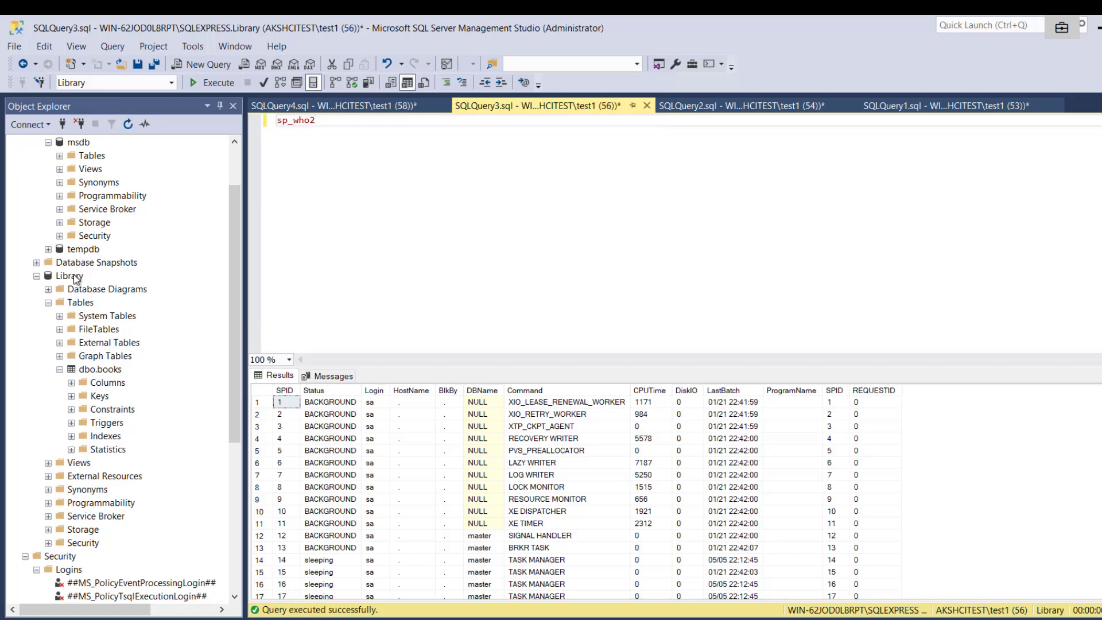
{"action": "left_click", "coordinate": [72, 276]}
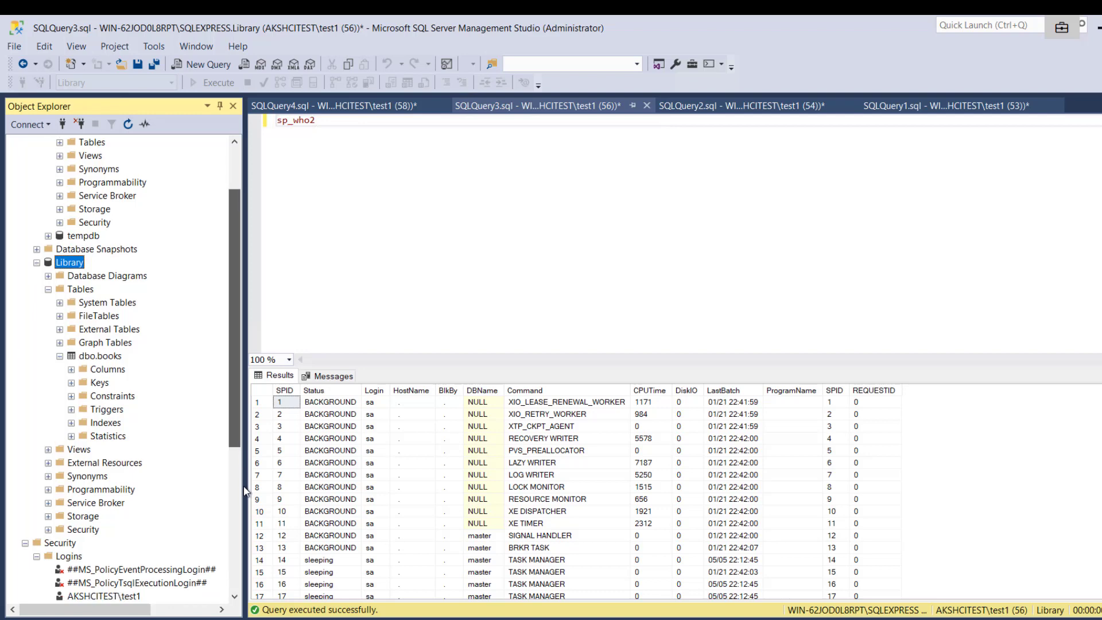
{"action": "scroll", "coordinate": [233, 291], "scroll_direction": "down", "scroll_amount": 6}
{"action": "double_click", "coordinate": [296, 120]}
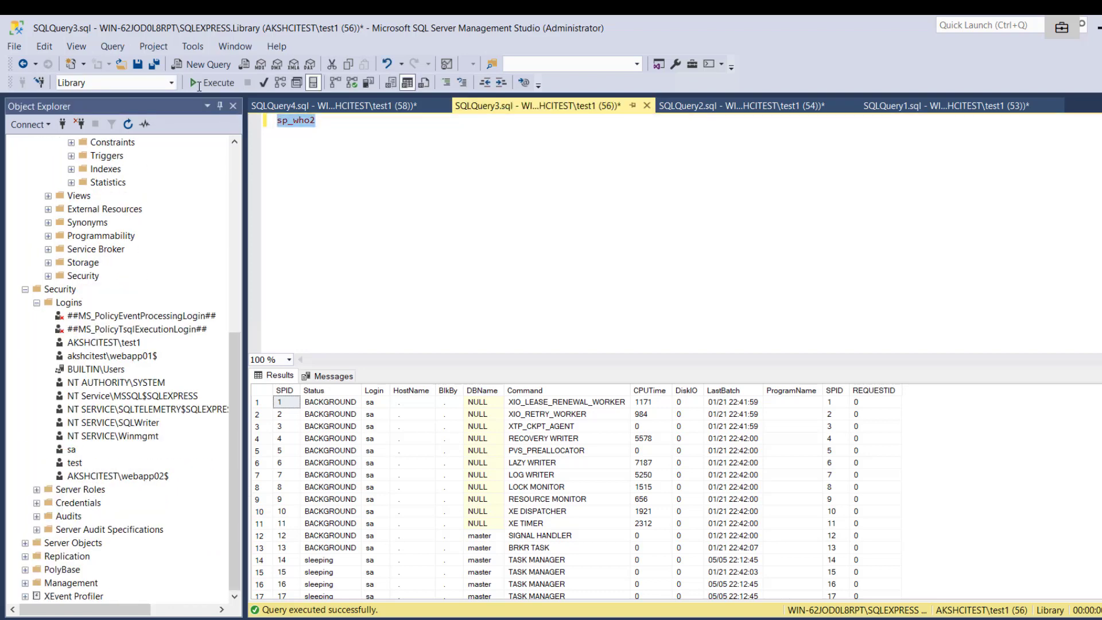
{"action": "left_click", "coordinate": [204, 83]}
{"action": "scroll", "coordinate": [400, 562], "scroll_direction": "down", "scroll_amount": 10}
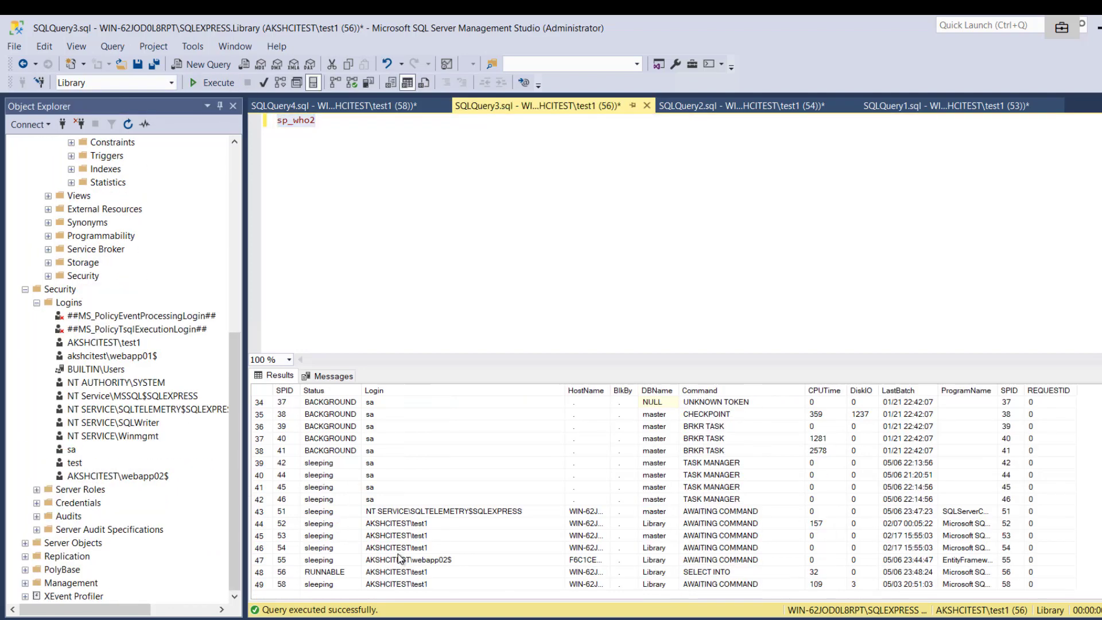
Step: Point out the webapp02$ login session and its program name in the results grid
{"action": "left_click", "coordinate": [401, 564]}
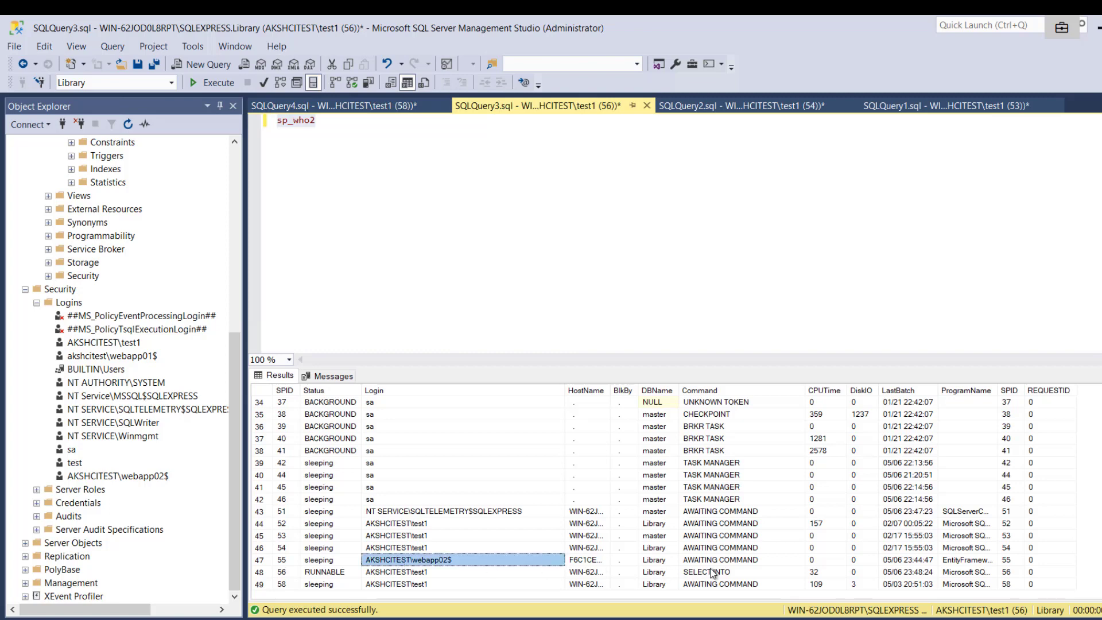
{"action": "left_click", "coordinate": [958, 561]}
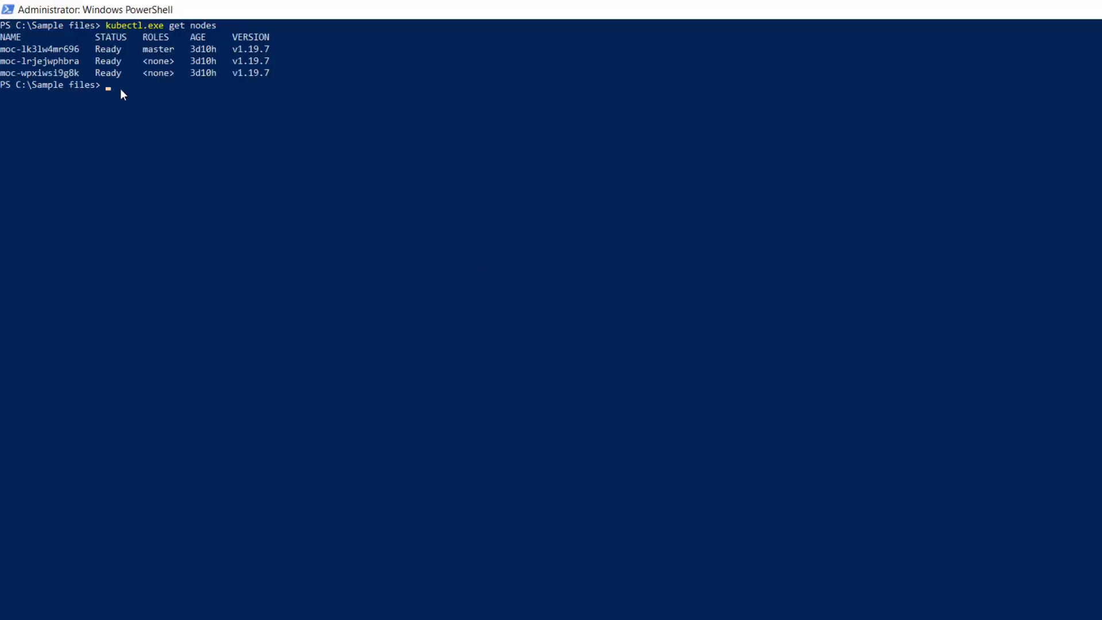
Step: List nodes wide and highlight the Windows Server 2019 Datacenter node image
{"action": "key", "text": "Up"}
{"action": "type", "text": "-o wide"}
{"action": "key", "text": "Return"}
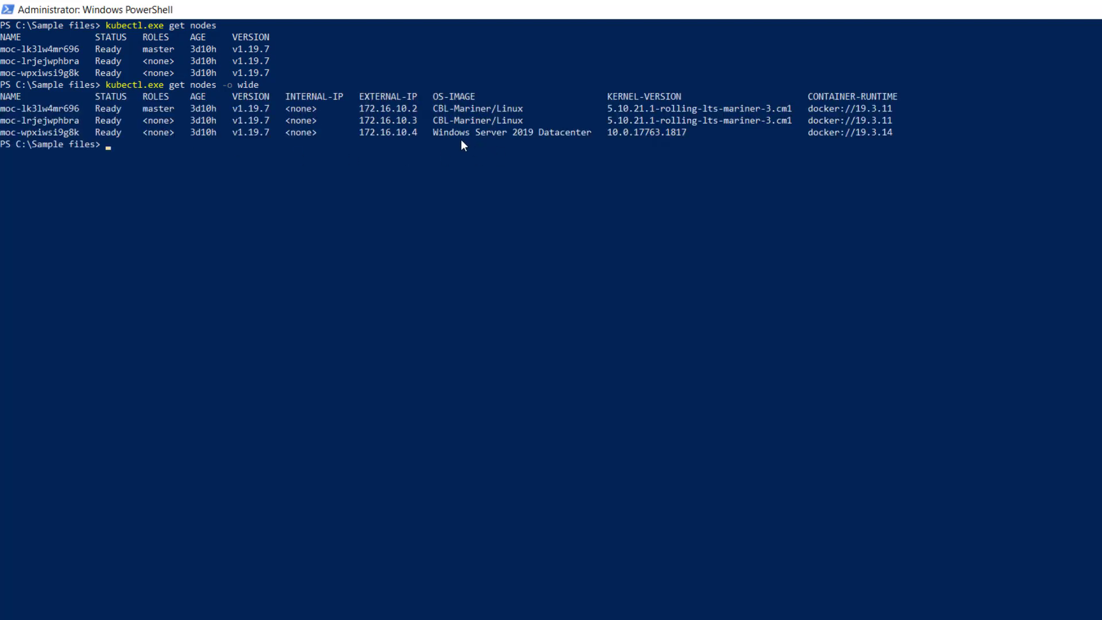
{"action": "left_click_drag", "start_coordinate": [433, 132], "coordinate": [596, 132]}
{"action": "type", "text": "Install-AksHciGMSAWebhook -Name cluster1"}
Step: Install the gMSA webhook on cluster1 and confirm its kube-system pod is running
{"action": "key", "text": "Return"}
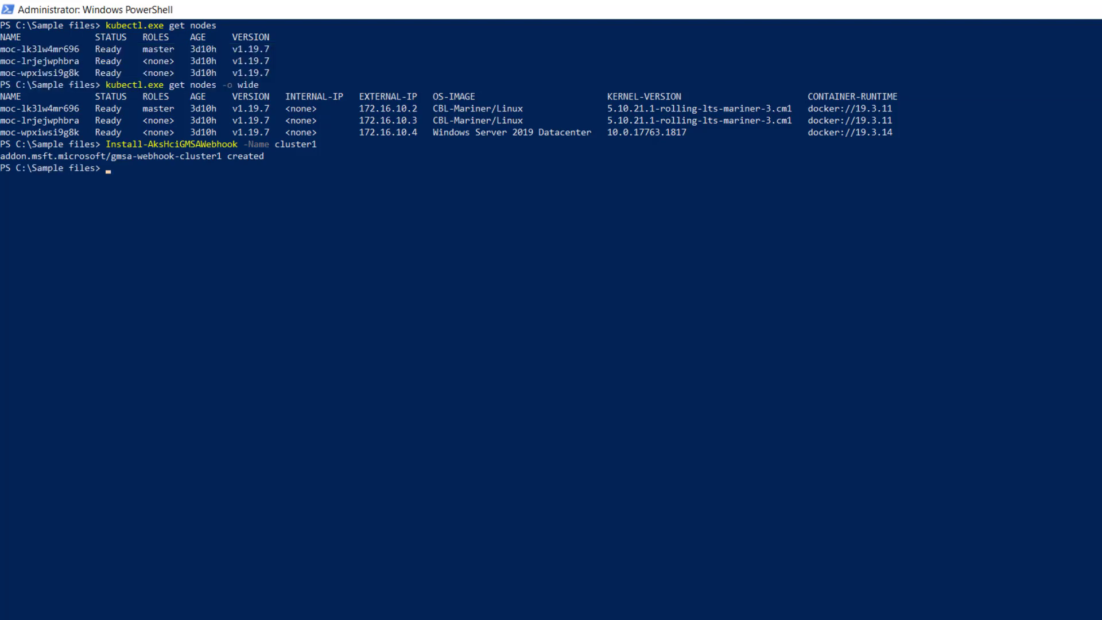
{"action": "type", "text": "kubectl get pods -n kube-system | findstr gmsa"}
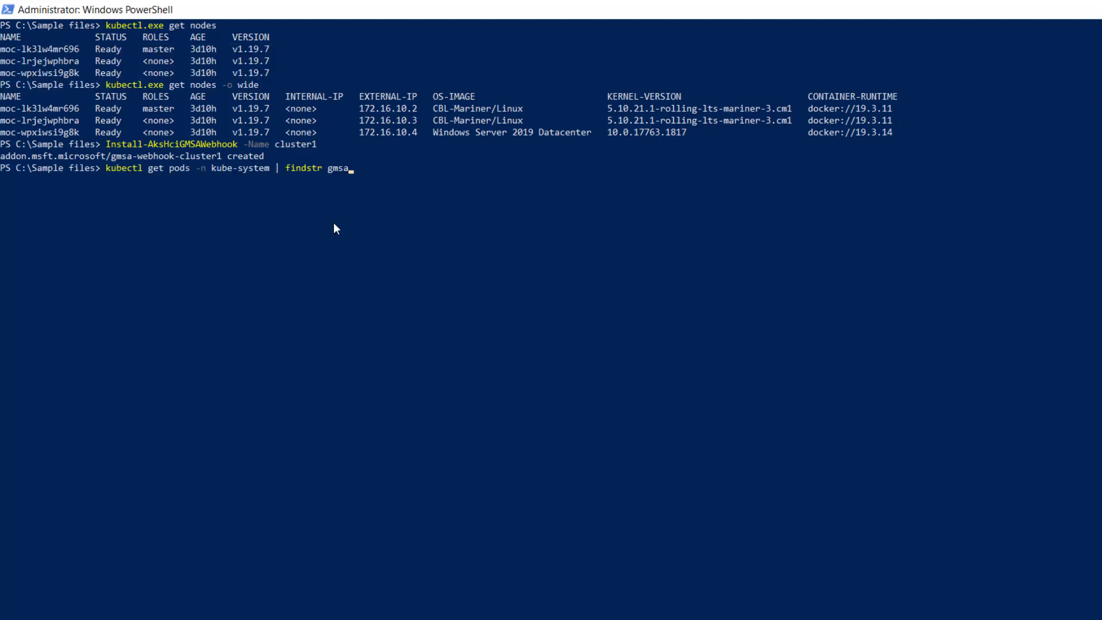
{"action": "key", "text": "Return"}
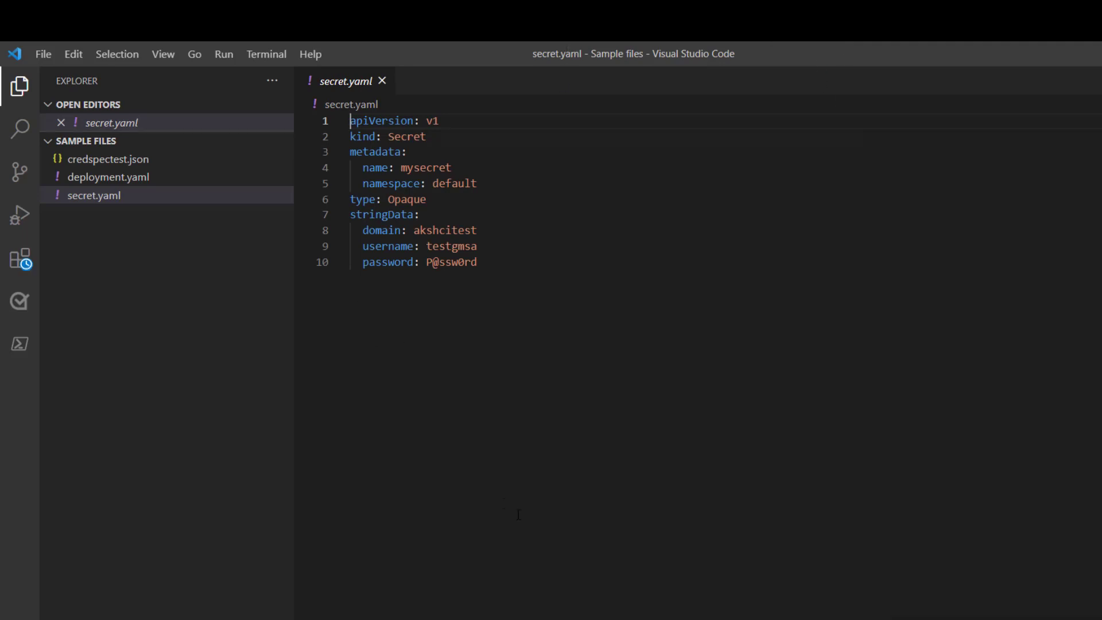
{"action": "left_click_drag", "start_coordinate": [485, 272], "coordinate": [379, 215]}
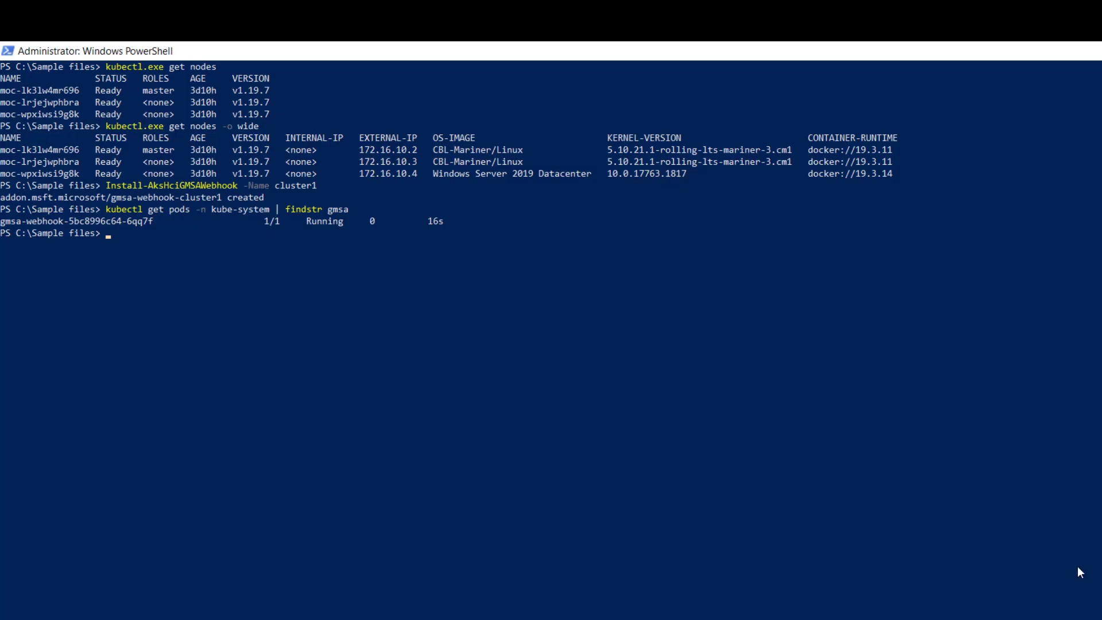
{"action": "type", "text": "kubectl apply -f secret.yaml"}
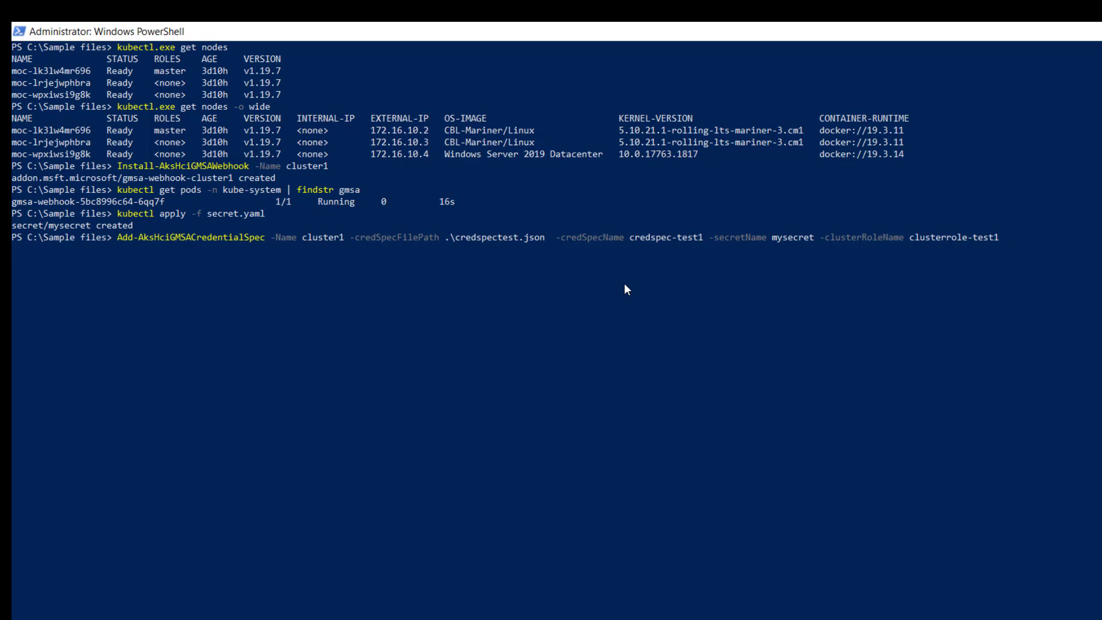
Step: Add the credspec-test1 credential spec with mysecret and its cluster role and binding to cluster1
{"action": "key", "text": "Return"}
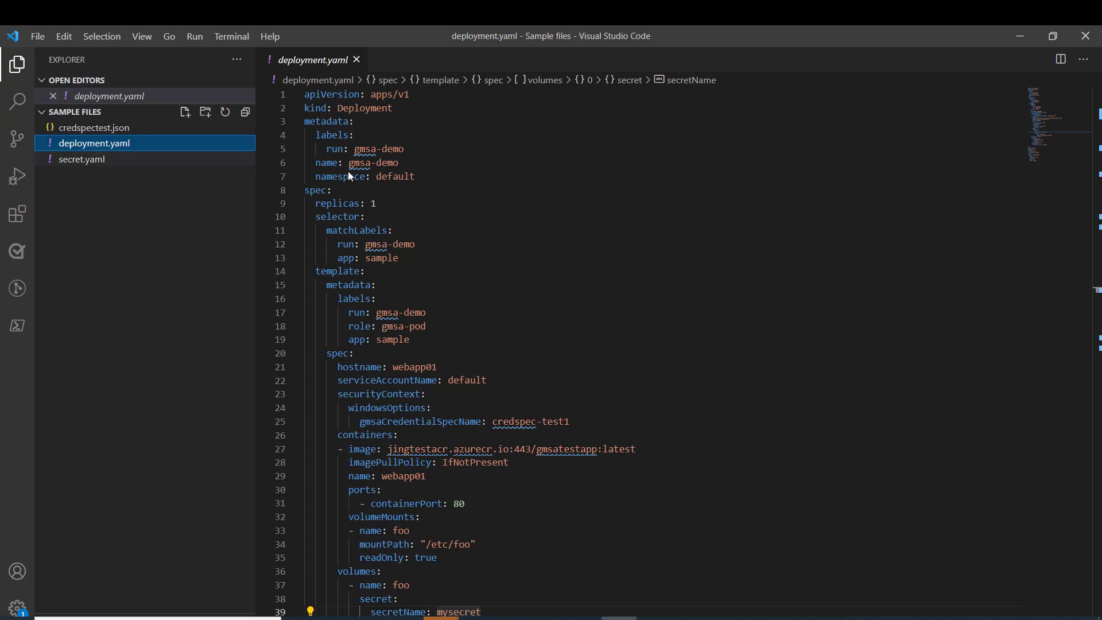
Step: Point out the default namespace, the gmsaCredentialSpecName credspec-test1 line and the mysecret volumes section
{"action": "left_click", "coordinate": [585, 182]}
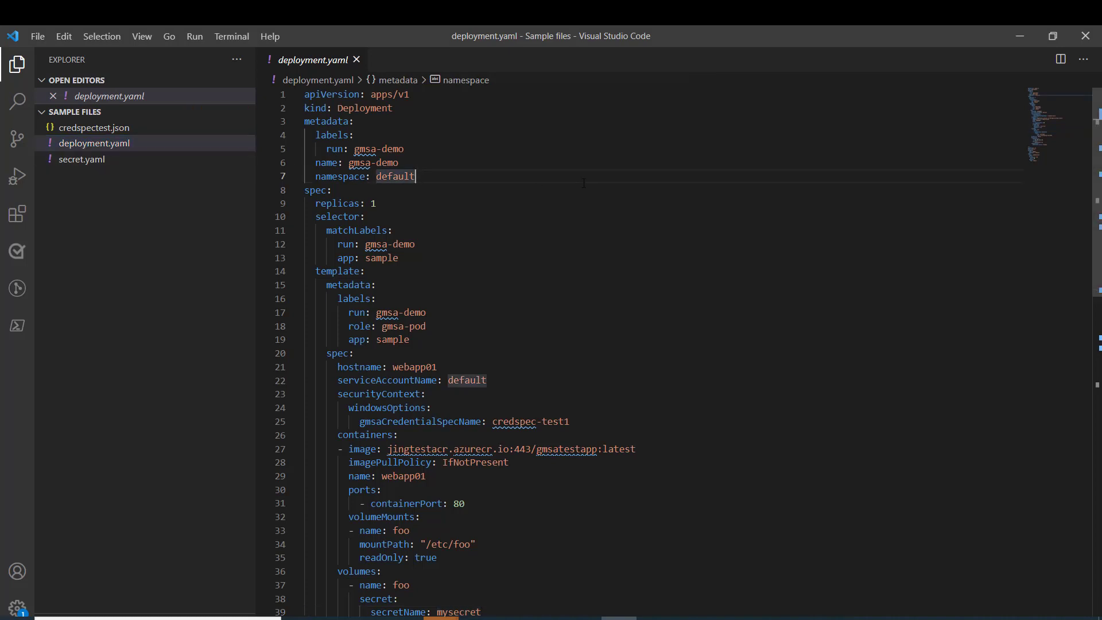
{"action": "scroll", "coordinate": [584, 181], "scroll_direction": "down", "scroll_amount": 1}
{"action": "scroll", "coordinate": [584, 182], "scroll_direction": "down", "scroll_amount": 1}
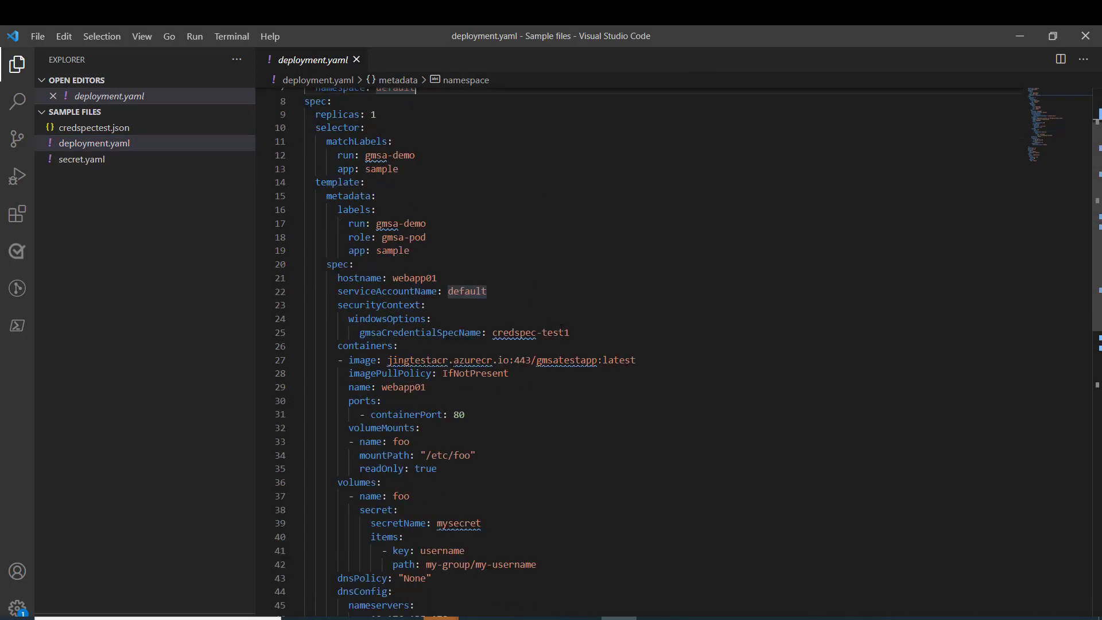
{"action": "left_click_drag", "start_coordinate": [582, 332], "coordinate": [310, 332]}
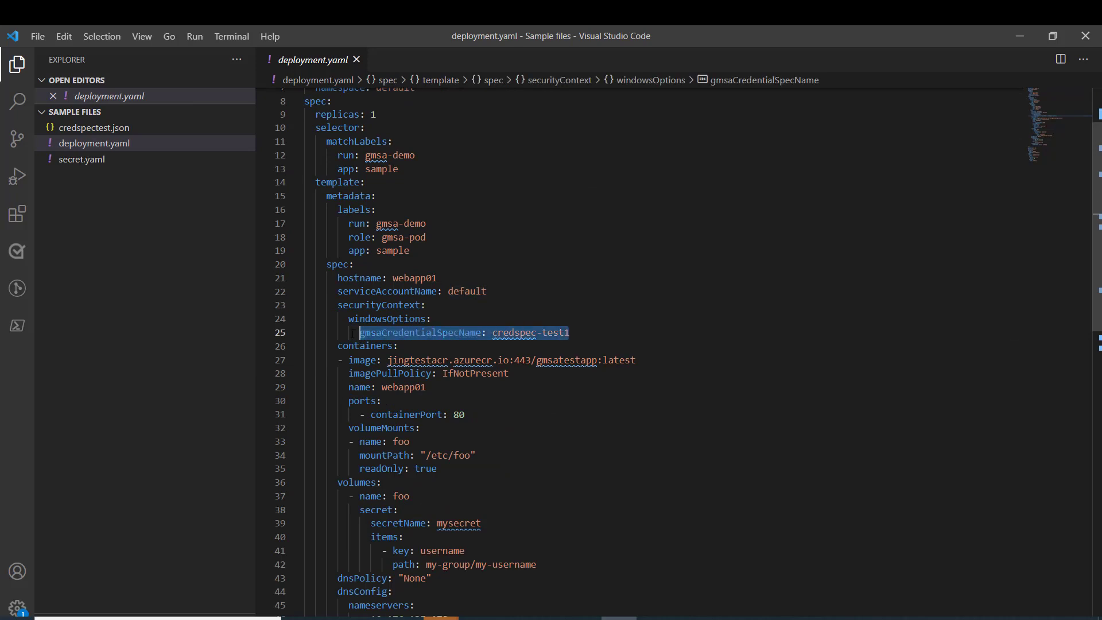
{"action": "scroll", "coordinate": [459, 457], "scroll_direction": "down", "scroll_amount": 2}
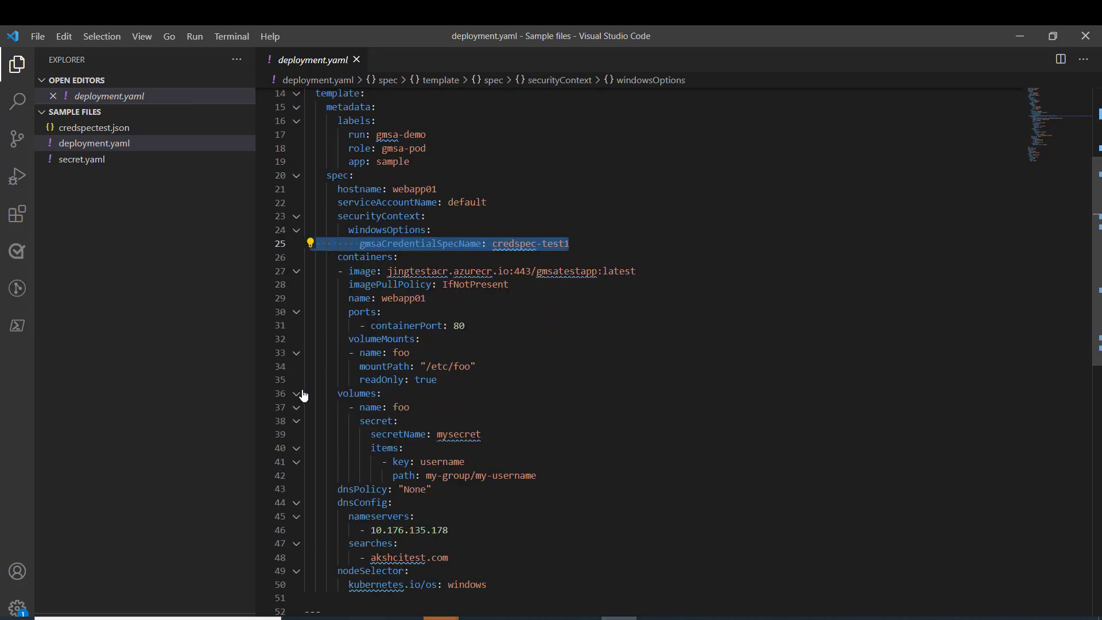
{"action": "left_click_drag", "start_coordinate": [306, 393], "coordinate": [792, 488]}
{"action": "left_click", "coordinate": [792, 487]}
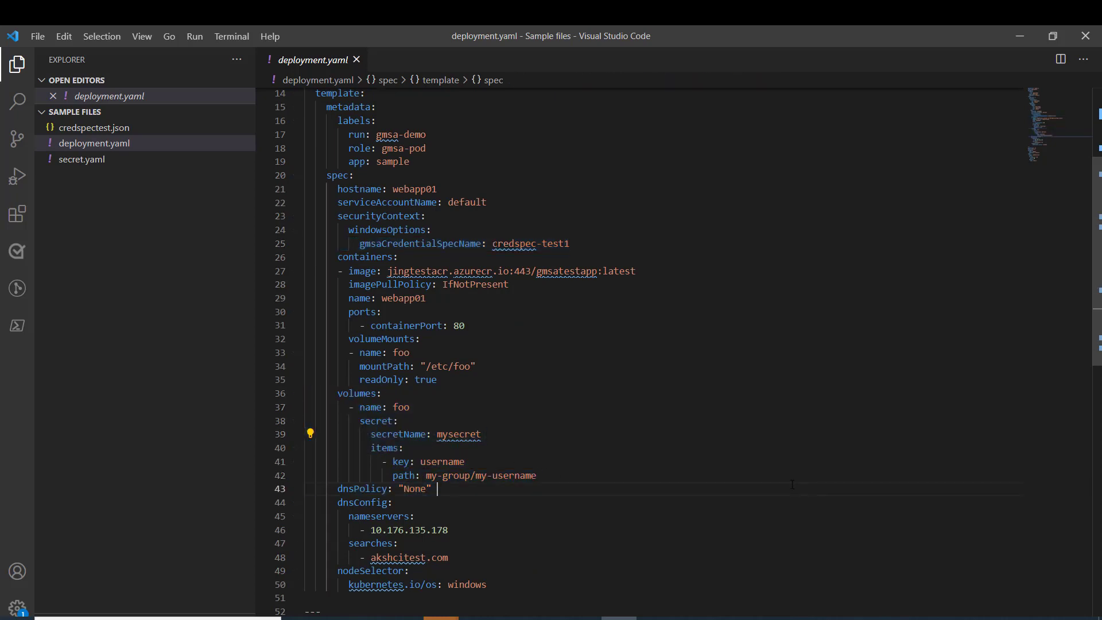
{"action": "scroll", "coordinate": [791, 484], "scroll_direction": "down", "scroll_amount": 2}
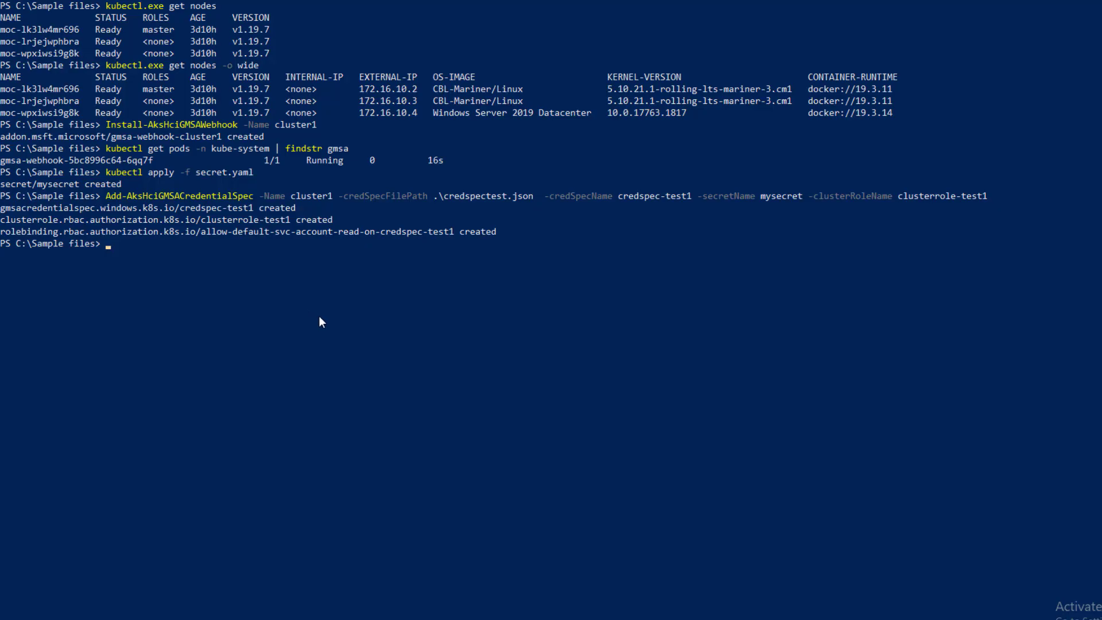
{"action": "type", "text": "kubectl apply -f .\\deployment.yaml"}
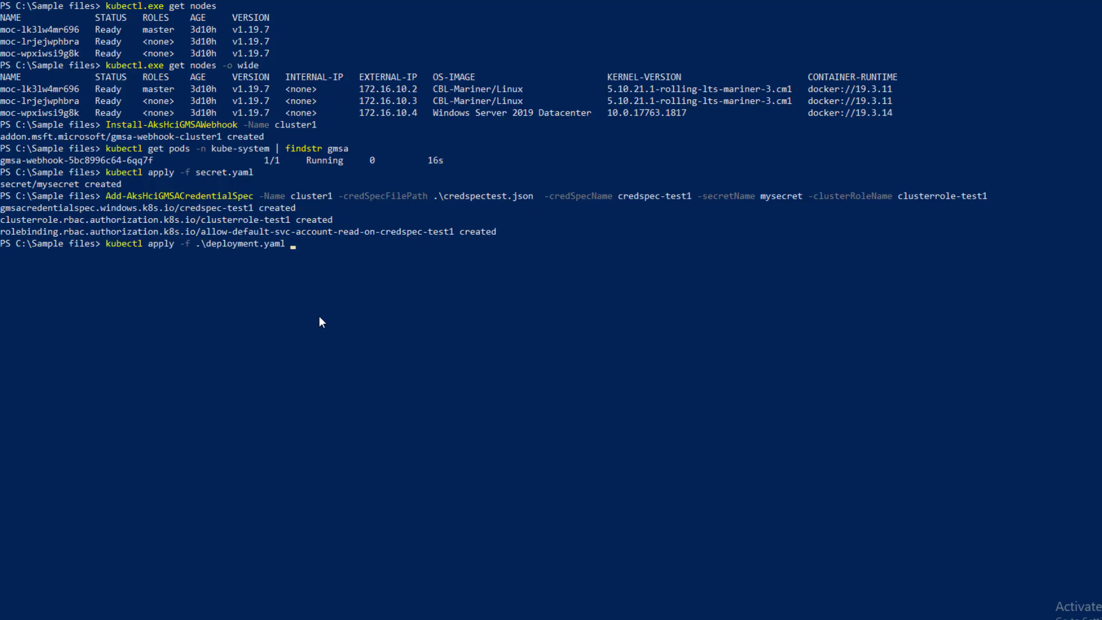
Step: Apply deployment.yaml, list services and pods, and copy the service's external IP 172.16.255.2
{"action": "key", "text": "Return"}
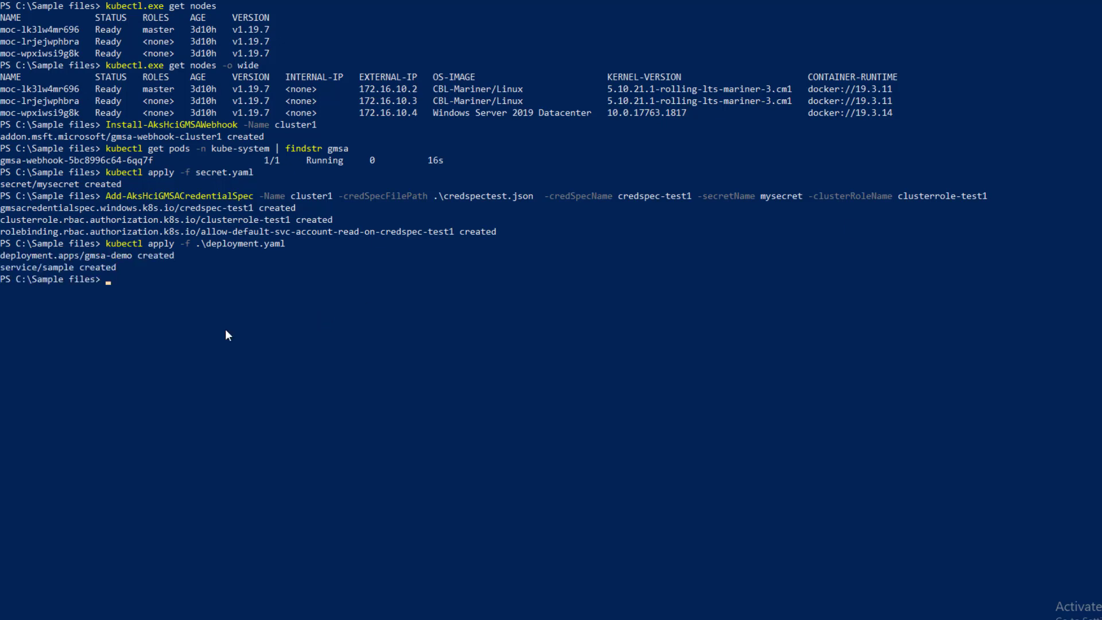
{"action": "type", "text": "kubectl.exe get services"}
{"action": "key", "text": "Return"}
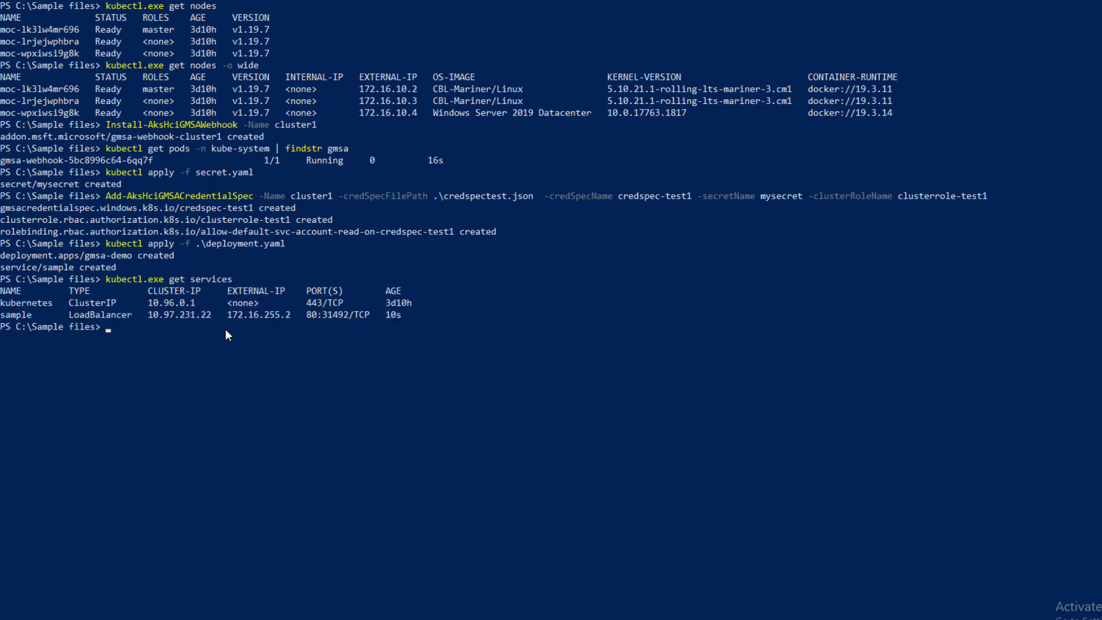
{"action": "key", "text": "Up"}
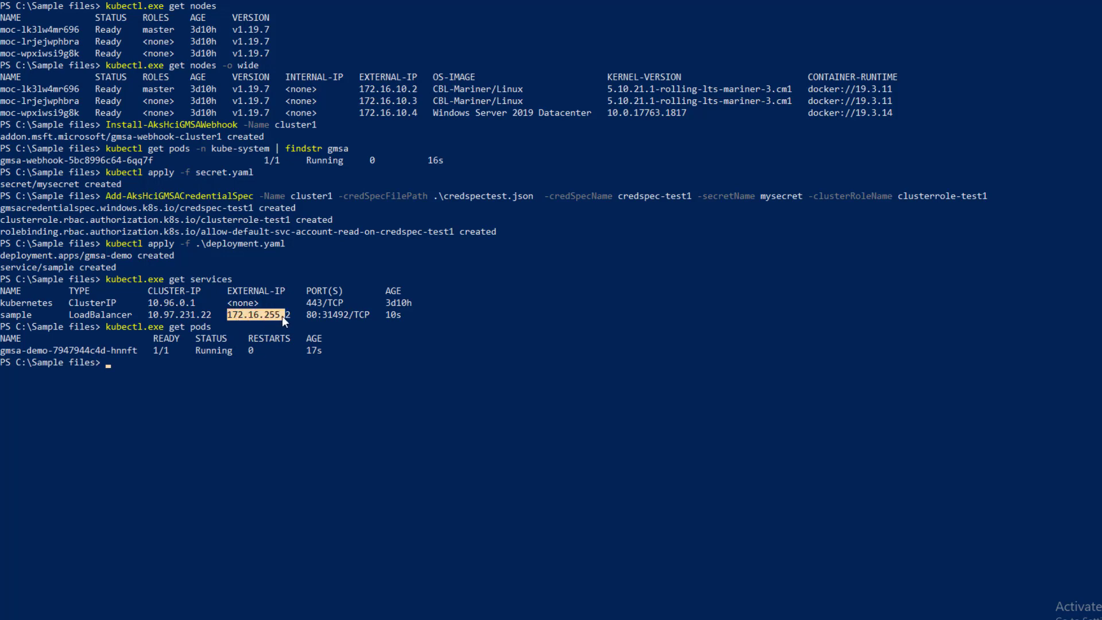
{"action": "key", "text": "ctrl+c"}
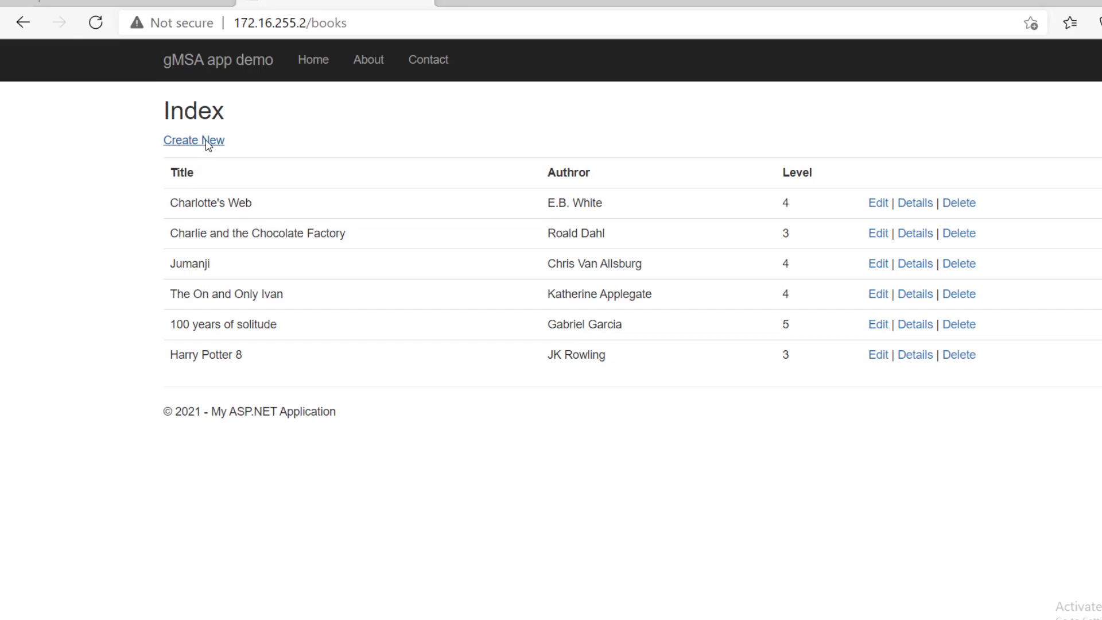
Step: Create a new book titled 'Windows internal' in the gMSA app demo's book list
{"action": "left_click", "coordinate": [208, 145]}
{"action": "left_click", "coordinate": [500, 242]}
{"action": "type", "text": "Windows internal"}
{"action": "left_click", "coordinate": [338, 372]}
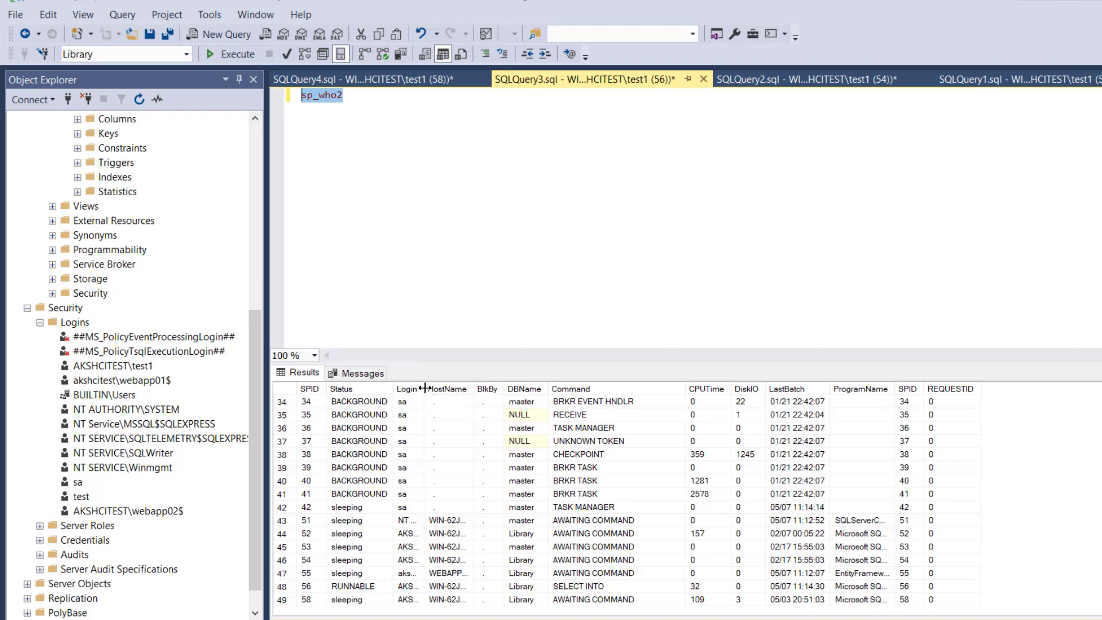
Step: Widen the Login column and select the SPID 55 row showing akshcitest\webapp01$ on the Library database
{"action": "left_click_drag", "start_coordinate": [426, 390], "coordinate": [532, 391]}
{"action": "left_click", "coordinate": [450, 576]}
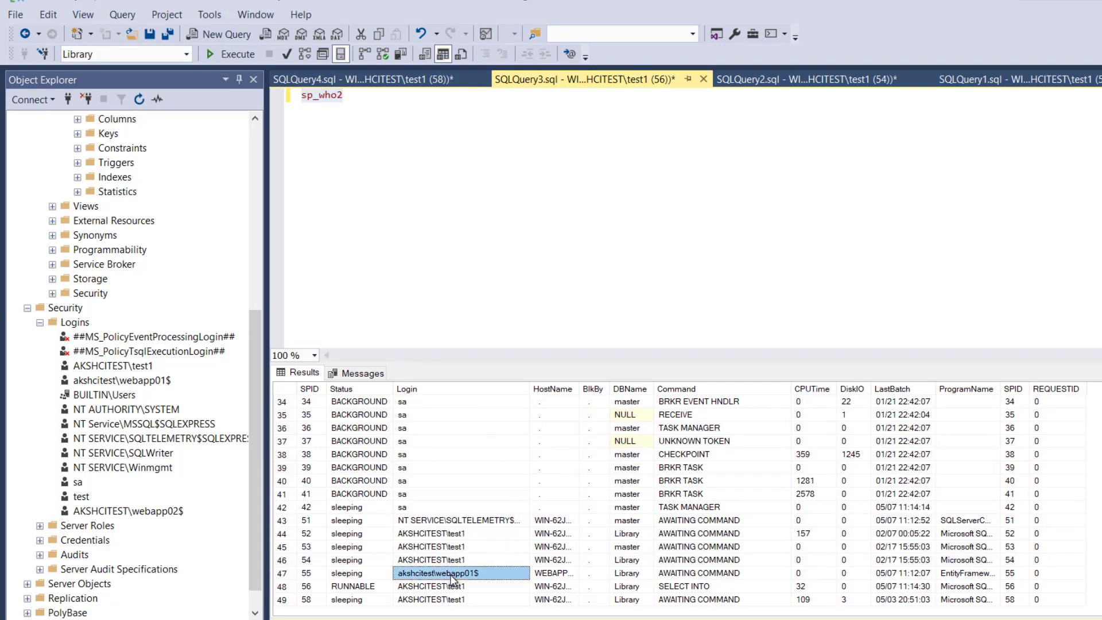